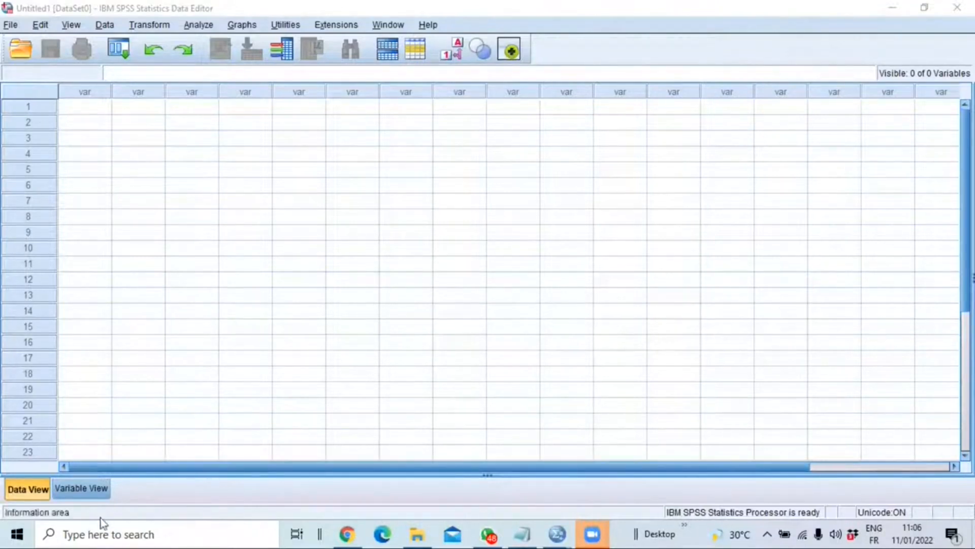
Examine the empty Data View's columns and case rows, and compare it with the Variable View
click(191, 92)
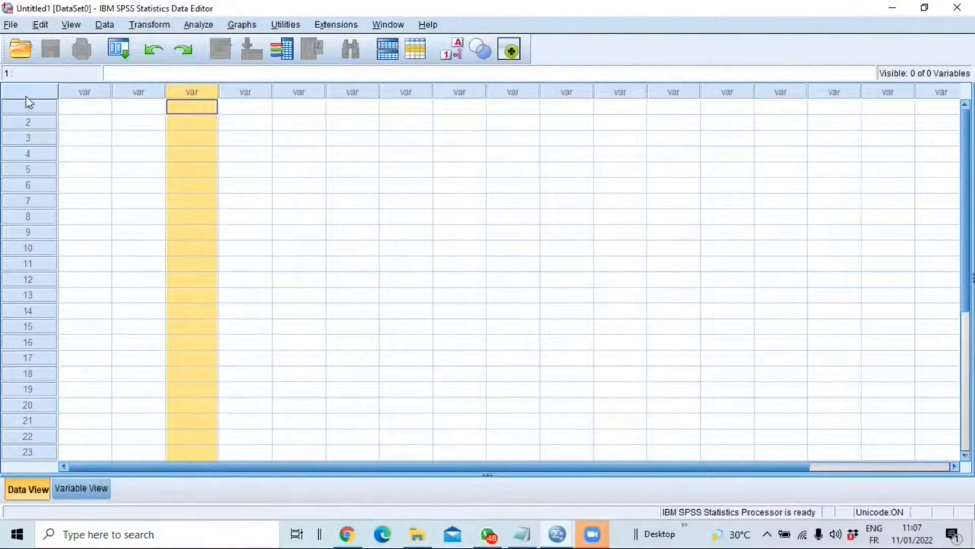
click(87, 496)
click(26, 489)
click(77, 494)
click(26, 490)
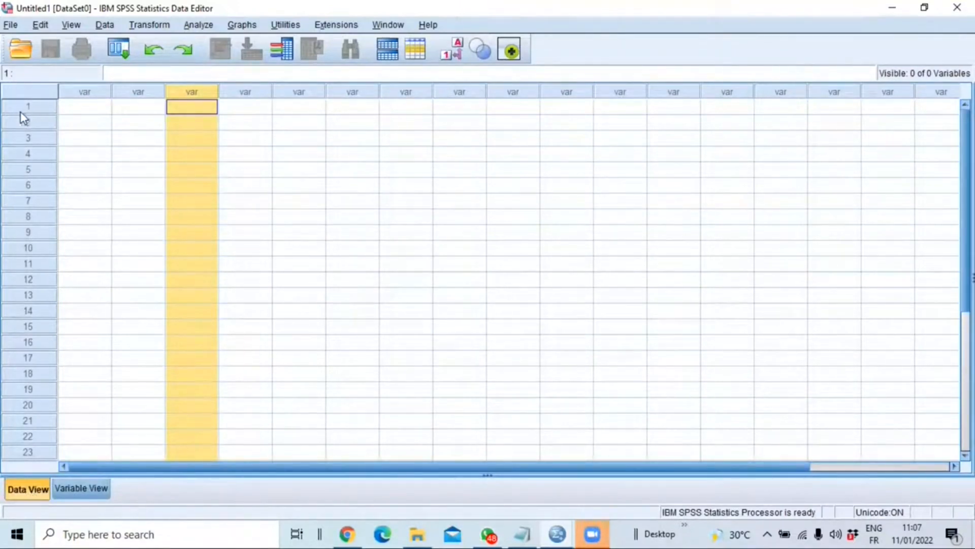
drag(14, 109, 107, 438)
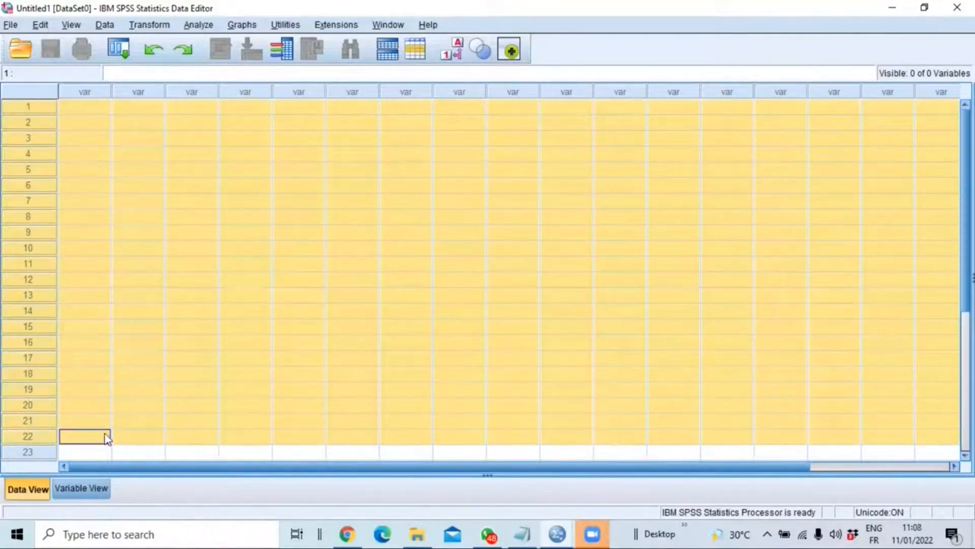
click(83, 89)
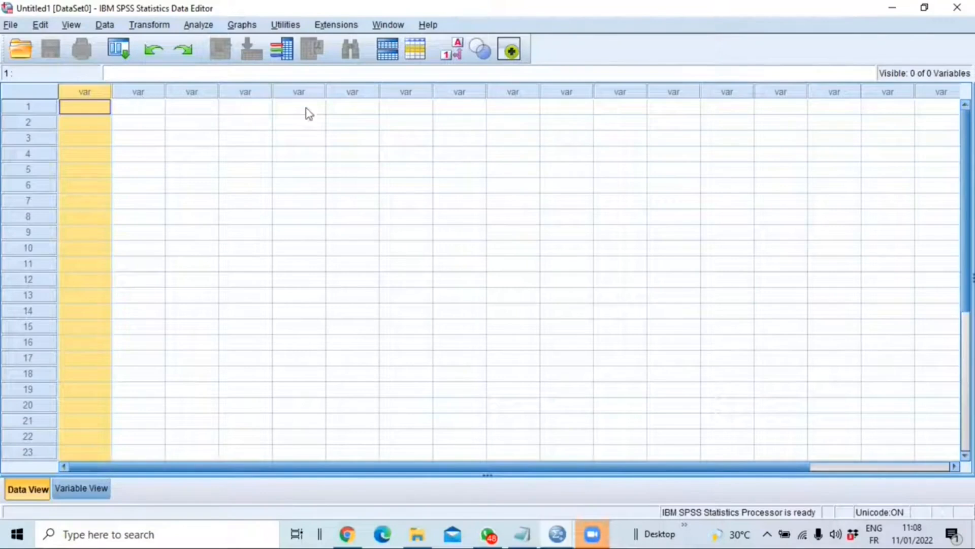
click(23, 109)
drag(23, 113, 34, 431)
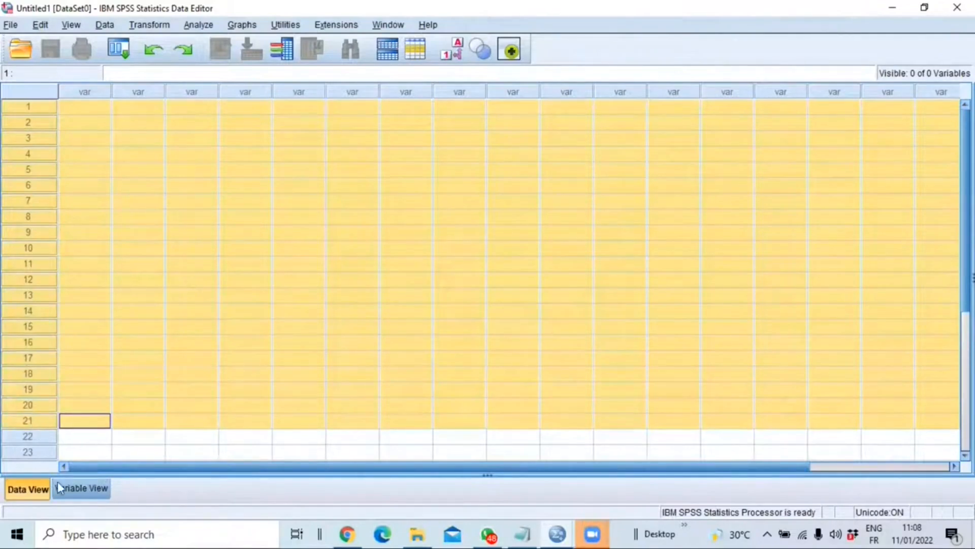
click(82, 488)
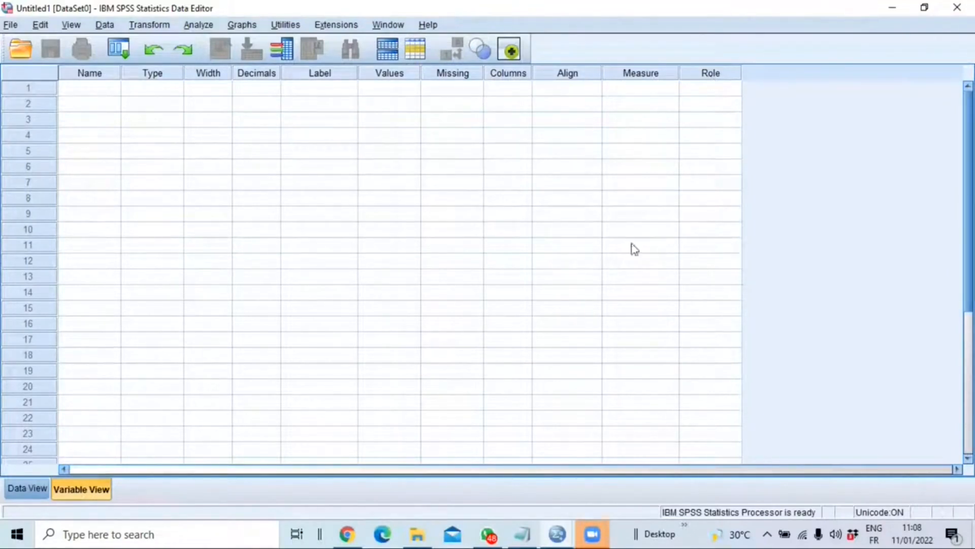
Review the planned variables and the numeric country codes in the Notepad document, and return to SPSS
mouse_move(525, 532)
click(523, 533)
drag(218, 52, 314, 64)
drag(100, 84, 153, 192)
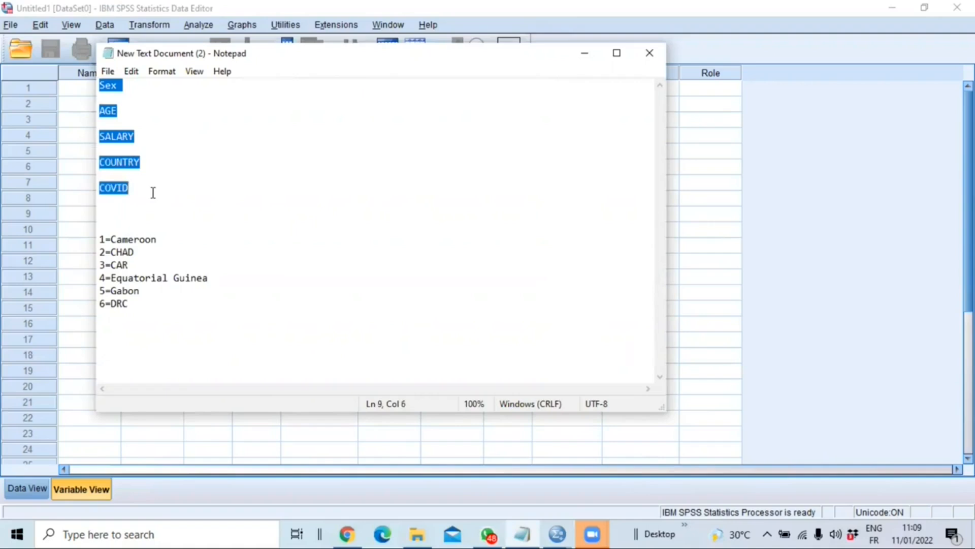
click(128, 89)
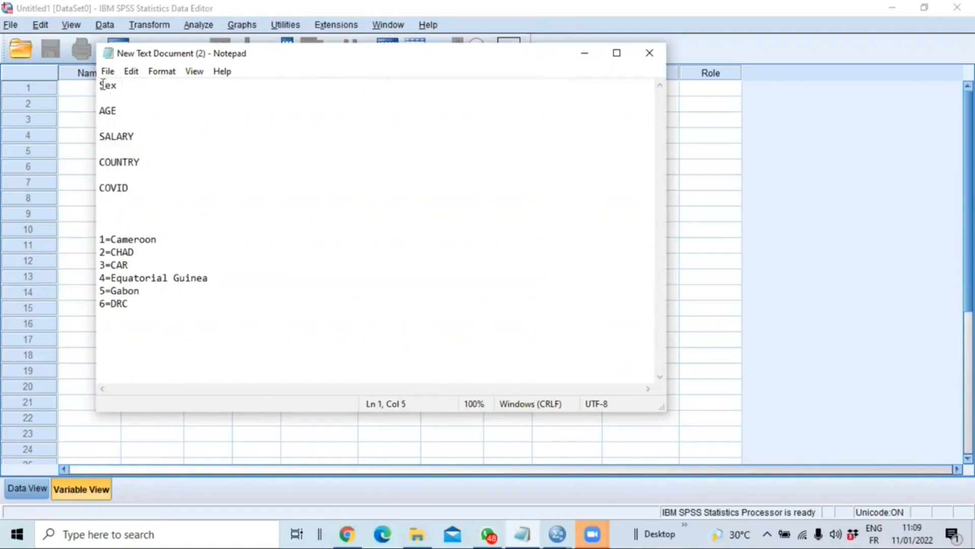
drag(103, 113, 98, 189)
click(134, 191)
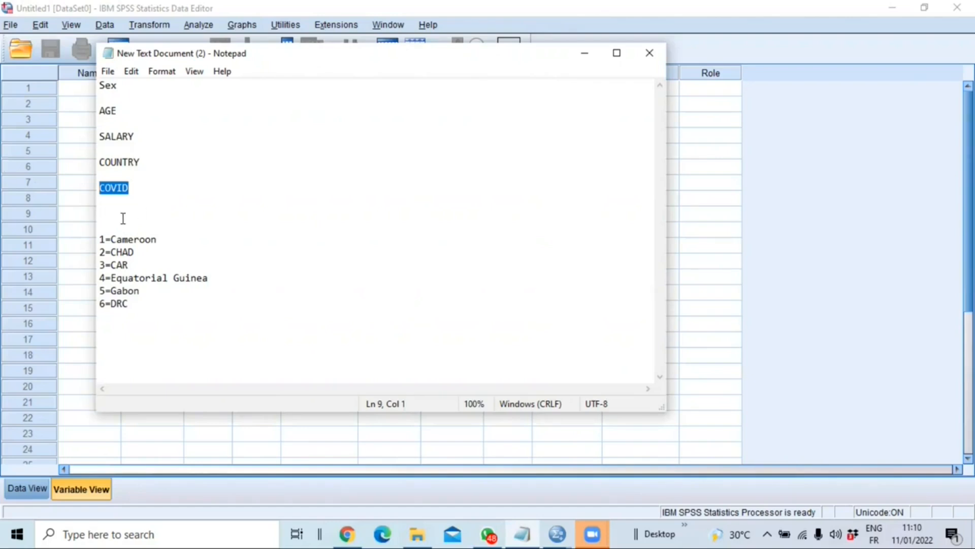
drag(100, 238, 159, 305)
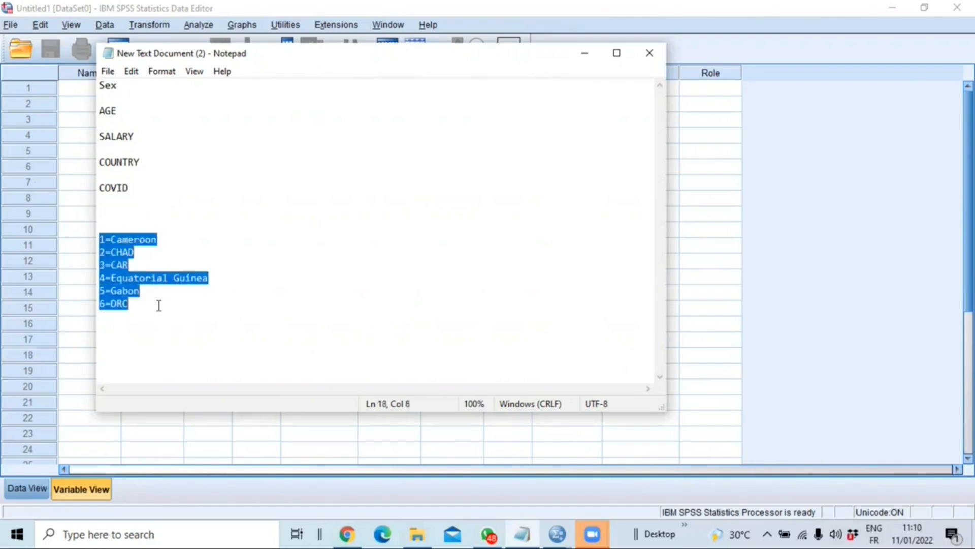
click(117, 265)
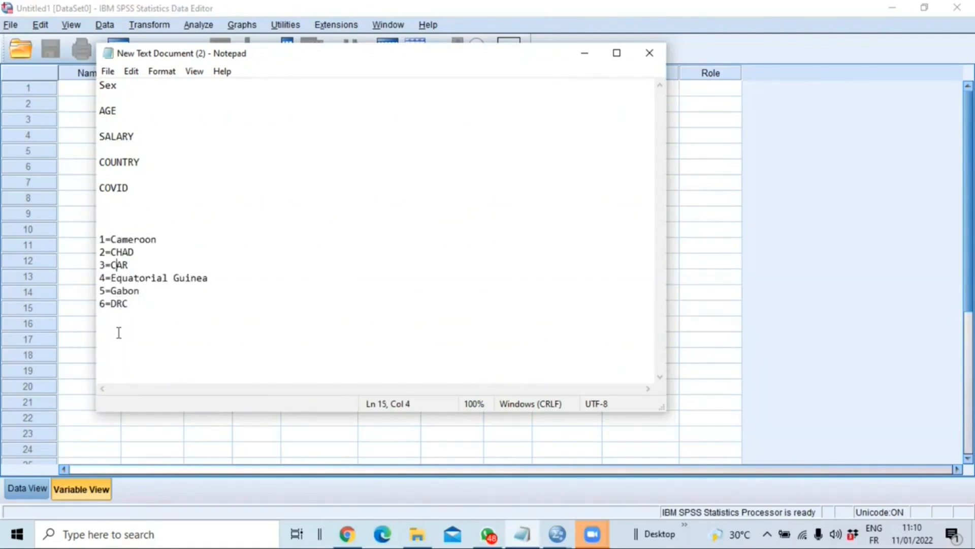
click(342, 8)
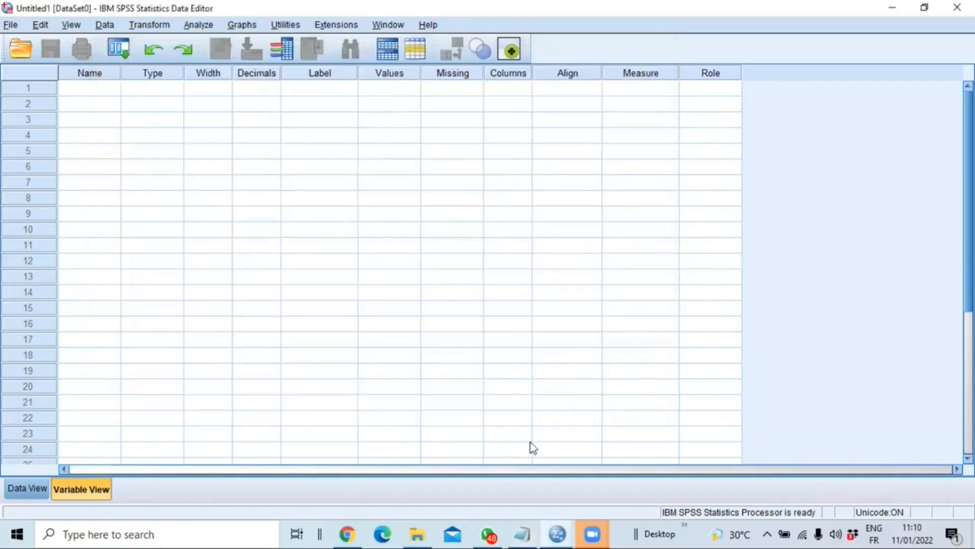
Add a first variable named SEX in the Variable View
click(522, 534)
click(540, 2)
click(81, 88)
text(SEX)
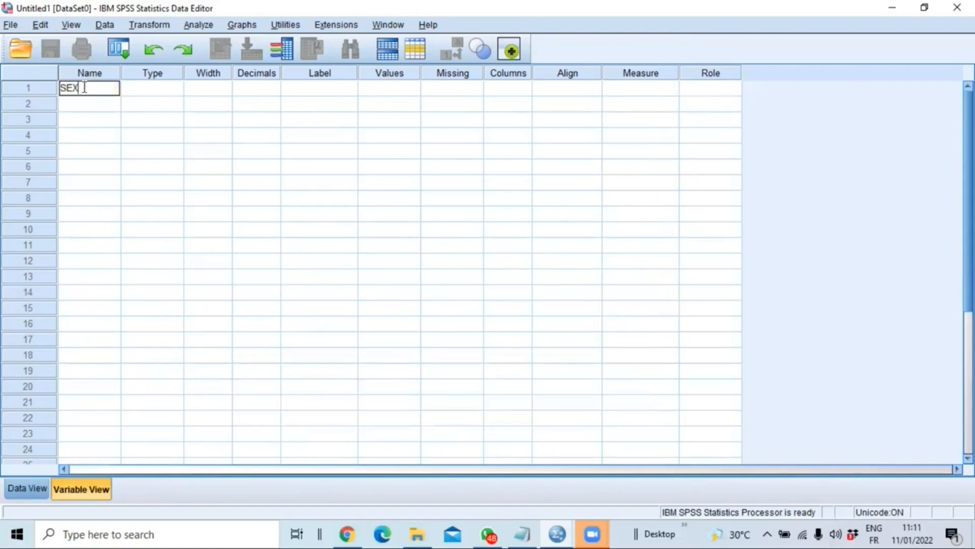
key(Return)
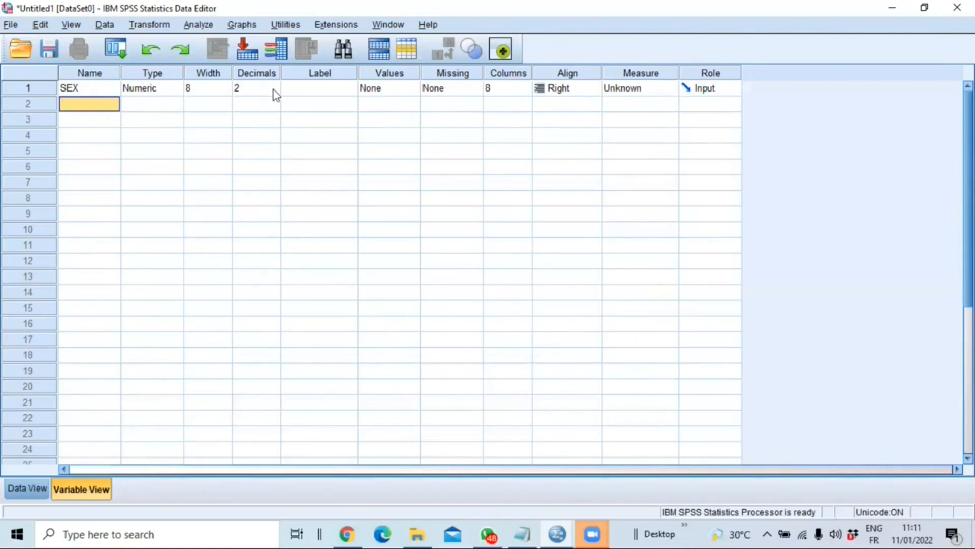
Try to set the SEX variable's width to 1
click(344, 91)
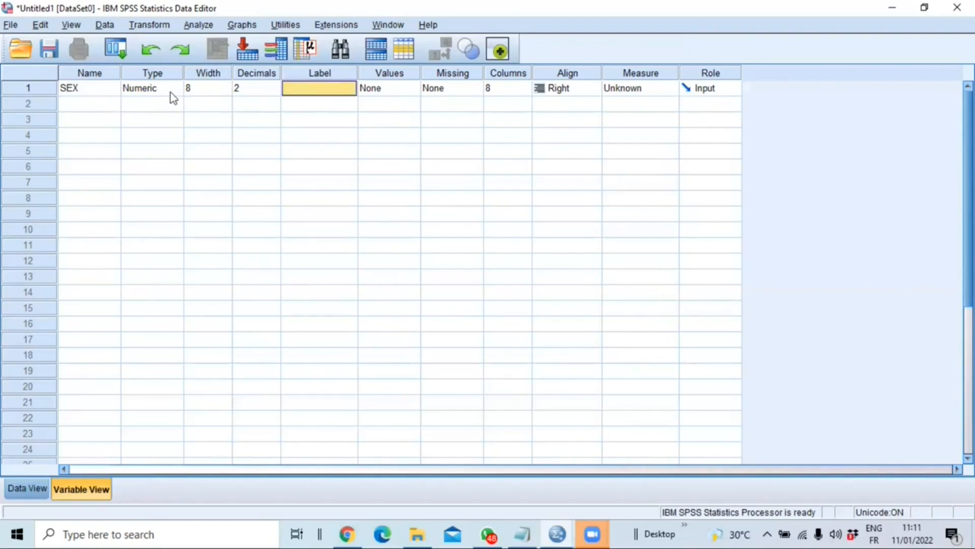
click(224, 88)
click(226, 86)
click(225, 86)
click(226, 86)
click(225, 85)
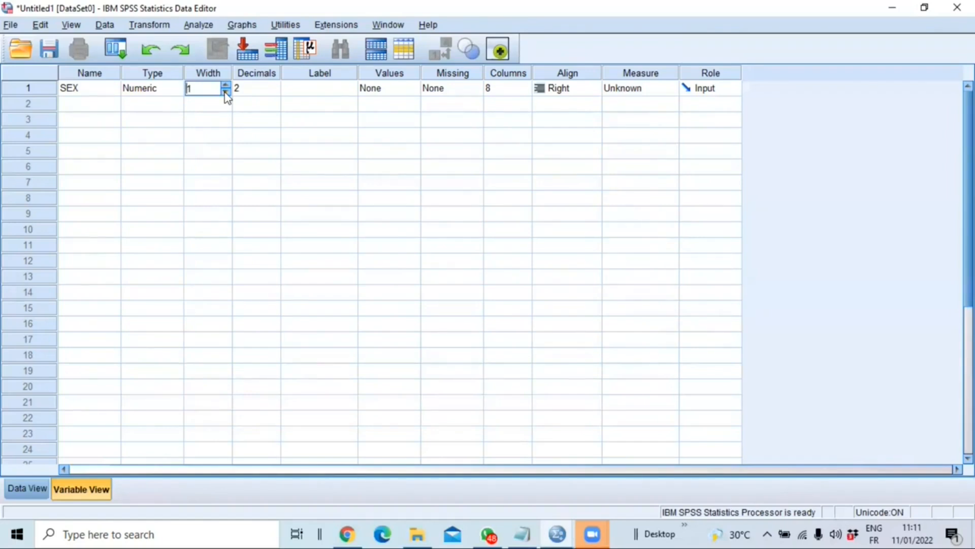
click(273, 92)
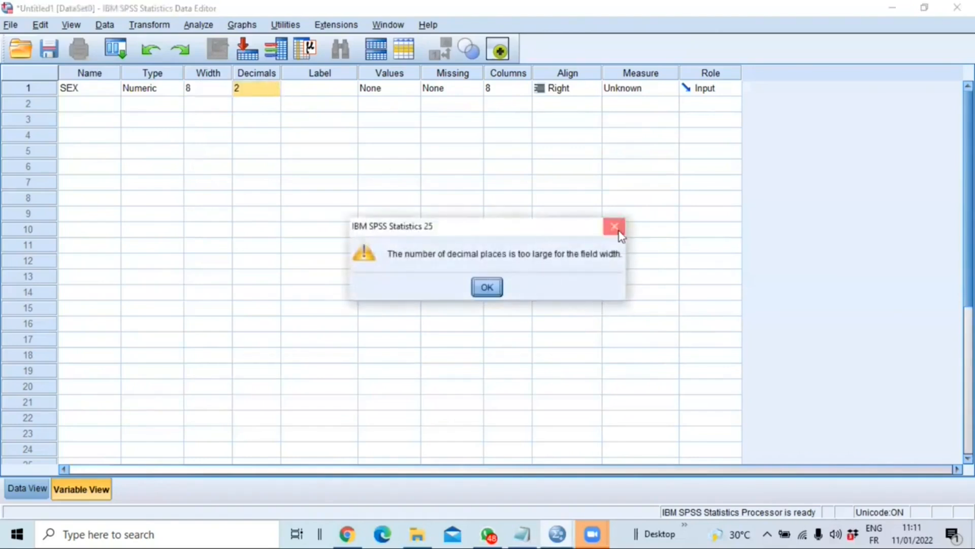
click(614, 225)
Set the SEX variable's decimals to 0 and its width to 1
click(228, 94)
text(1)
click(260, 93)
key(Return)
click(272, 96)
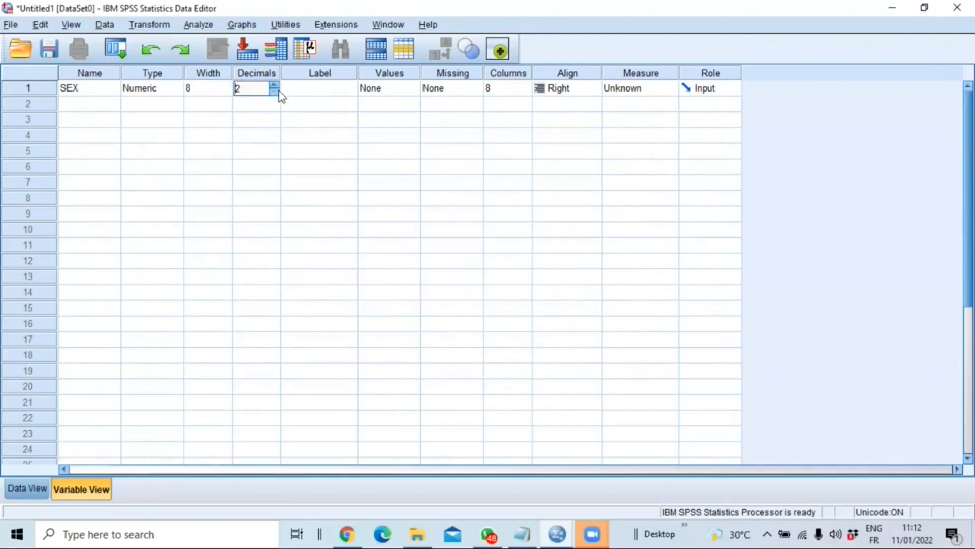
click(226, 93)
text(1)
Give the SEX variable the label "Sex of he individual"
click(314, 93)
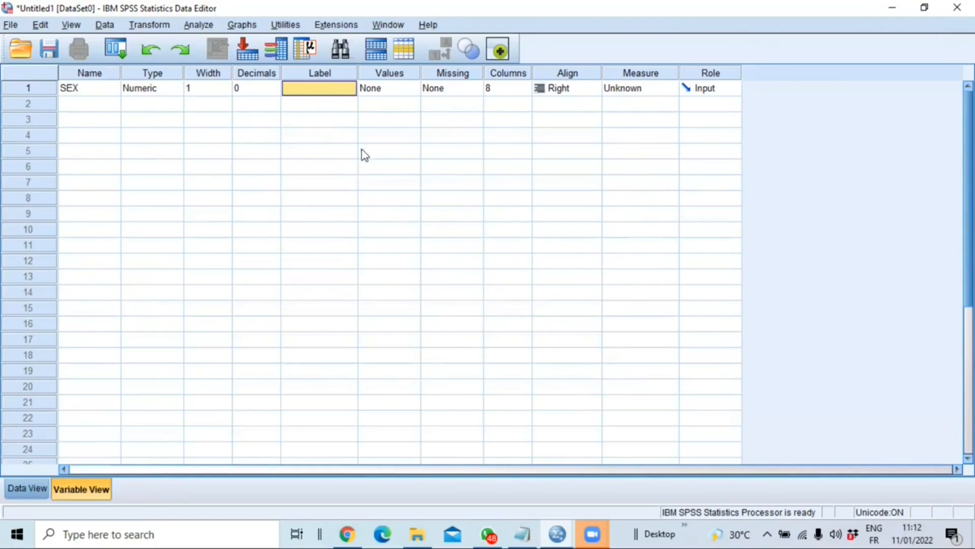
click(318, 87)
text(Sex of he individual)
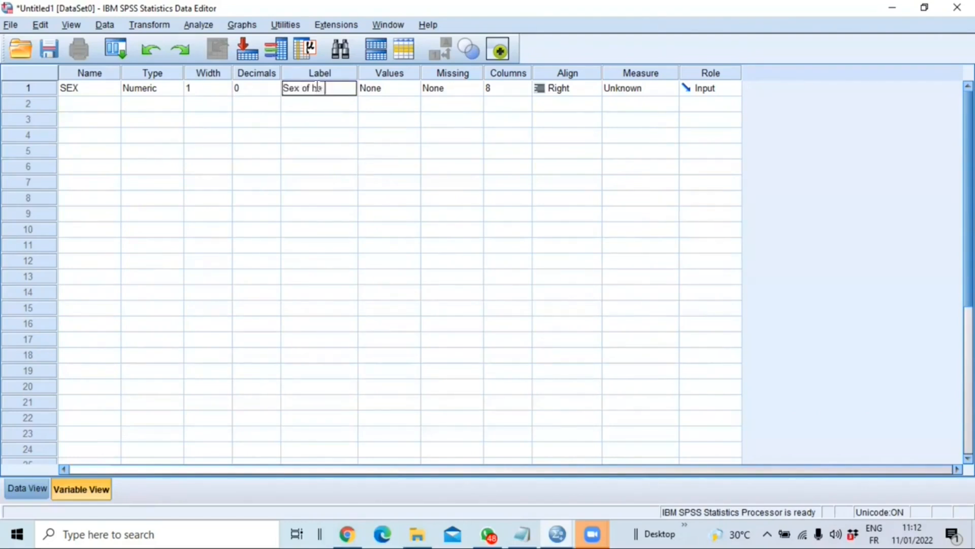
key(Return)
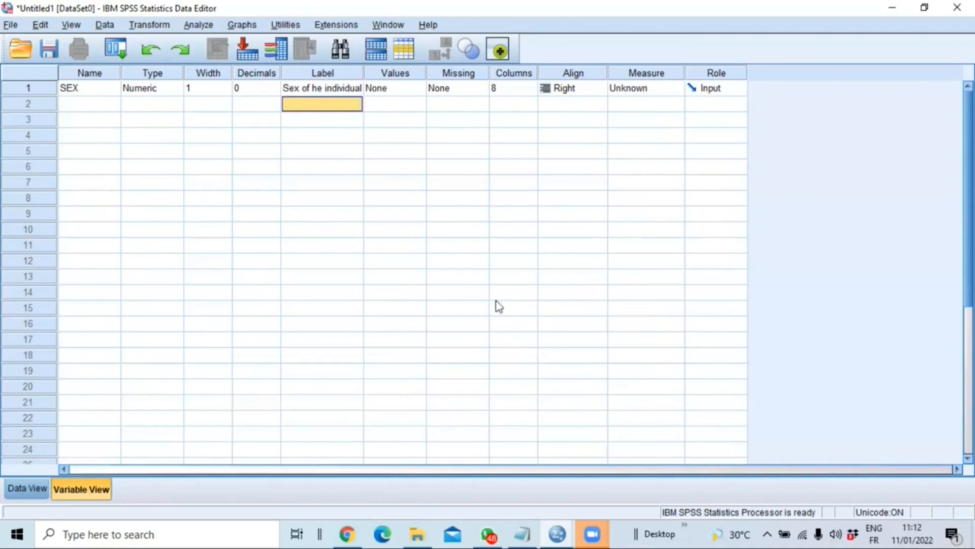
Define value labels for the SEX variable: 1 = "male" and 2 = "Female"
click(420, 92)
click(421, 89)
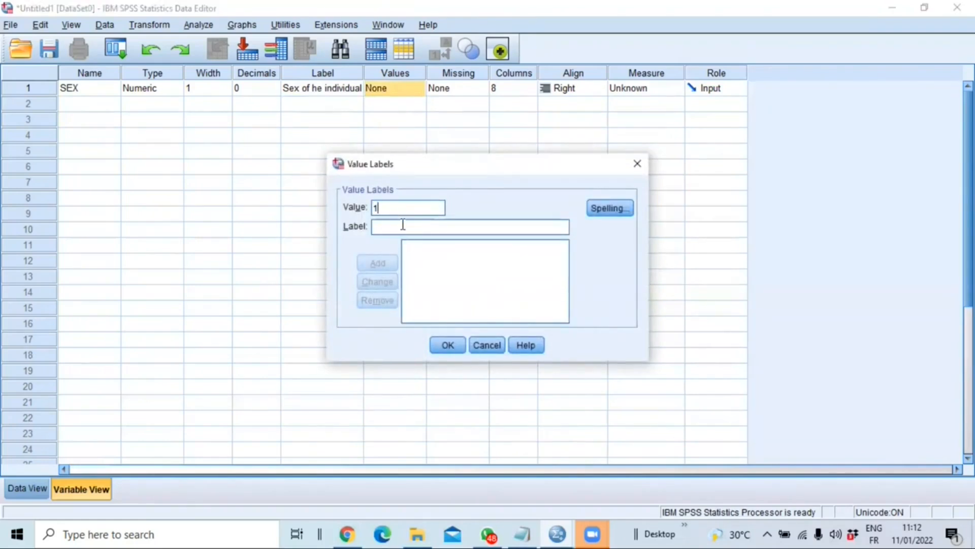
text(male)
click(385, 264)
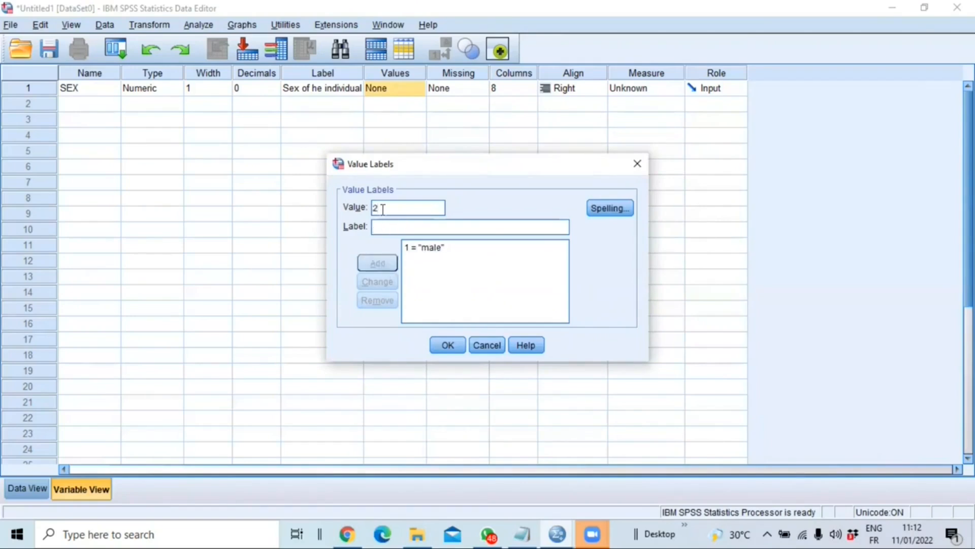
click(379, 227)
text(Female)
click(378, 272)
Change the label of value 1 to "Male" and apply the SEX variable's value labels
click(424, 247)
click(380, 227)
key(BackSpace)
text(M)
click(377, 282)
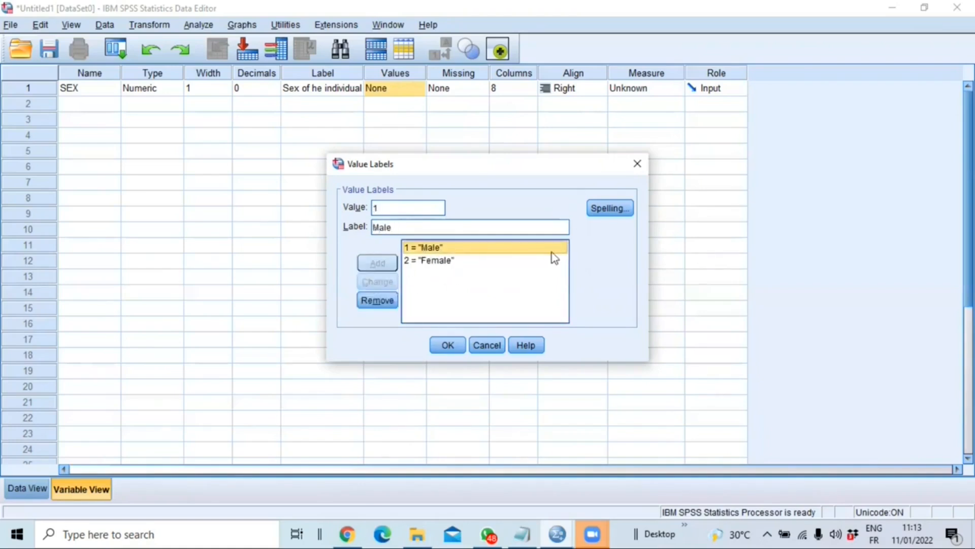
click(447, 345)
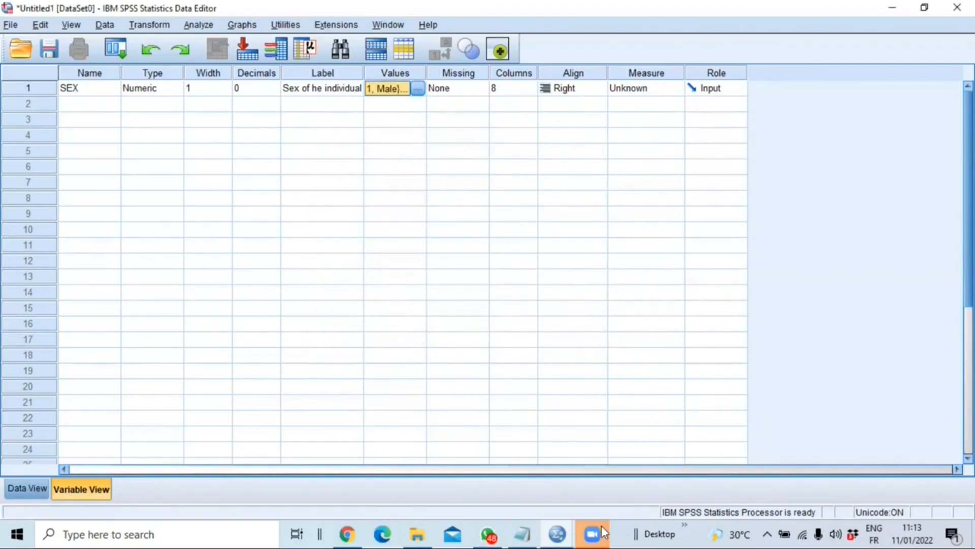
Add a second variable named AGE and label it "Age of the indiviual"
click(557, 528)
click(83, 107)
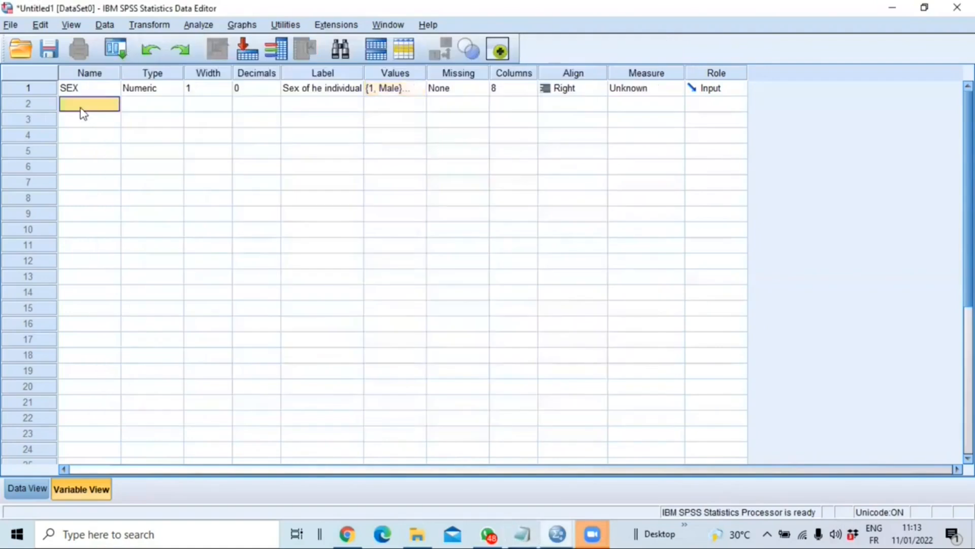
text(AGE)
key(Return)
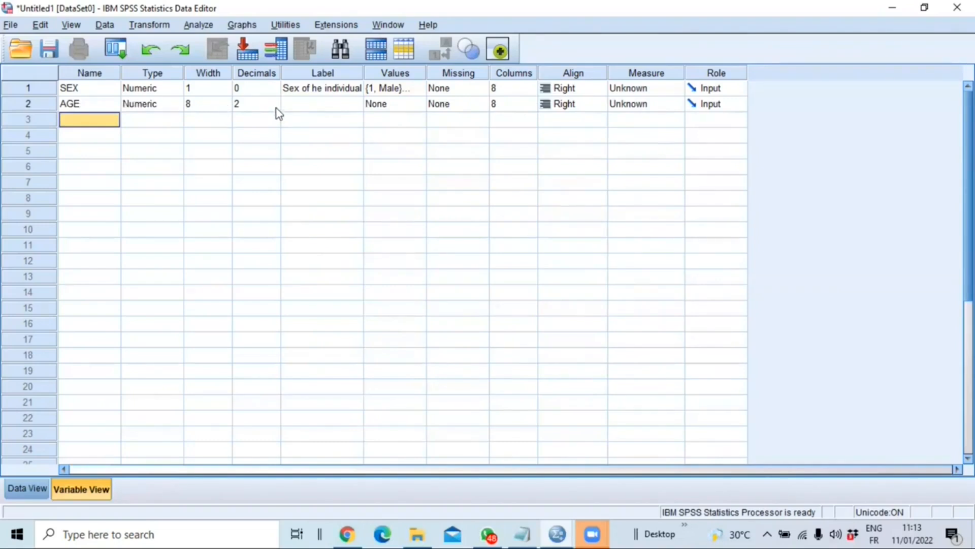
click(325, 109)
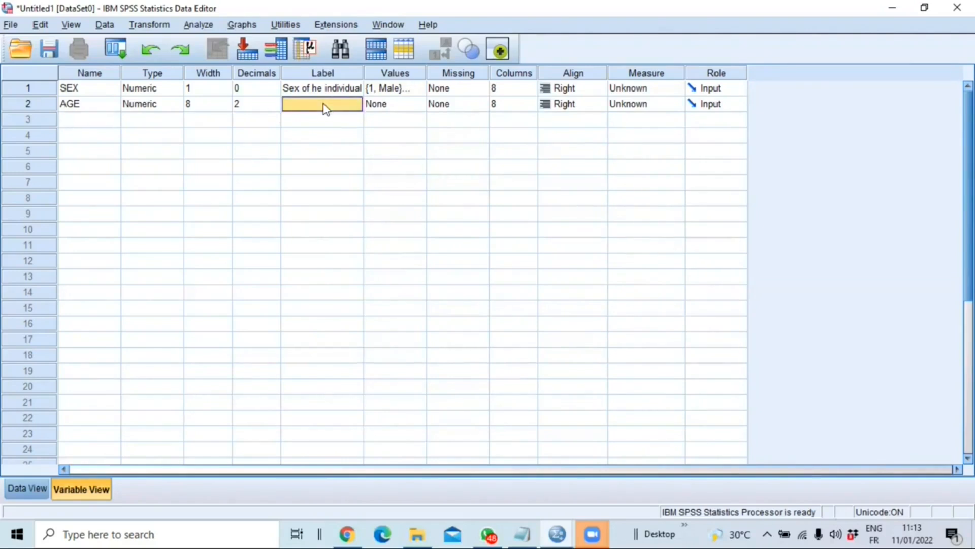
text(Age of the indivual)
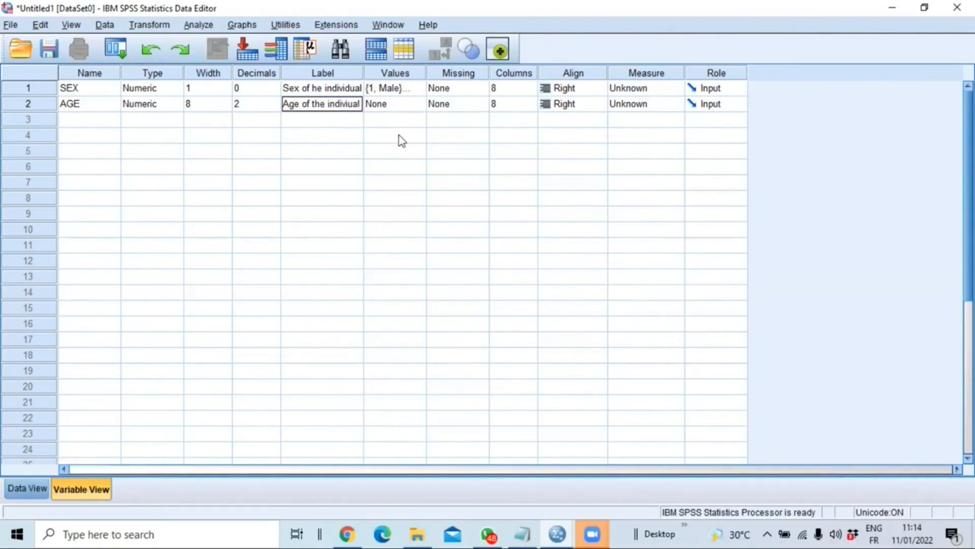
key(Return)
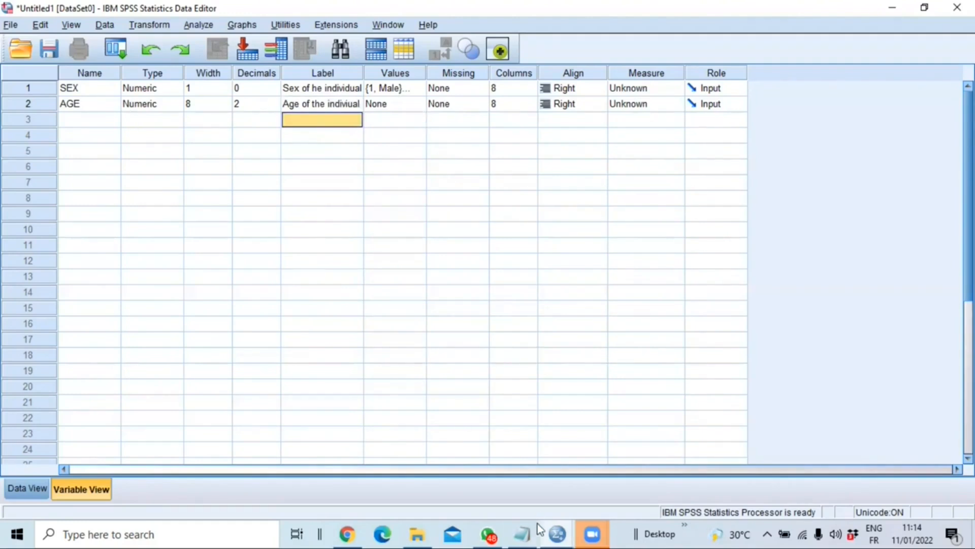
Add a third variable named SALARY, copied from the Notepad list, and label it "Mounhly salary of the individual"
click(523, 532)
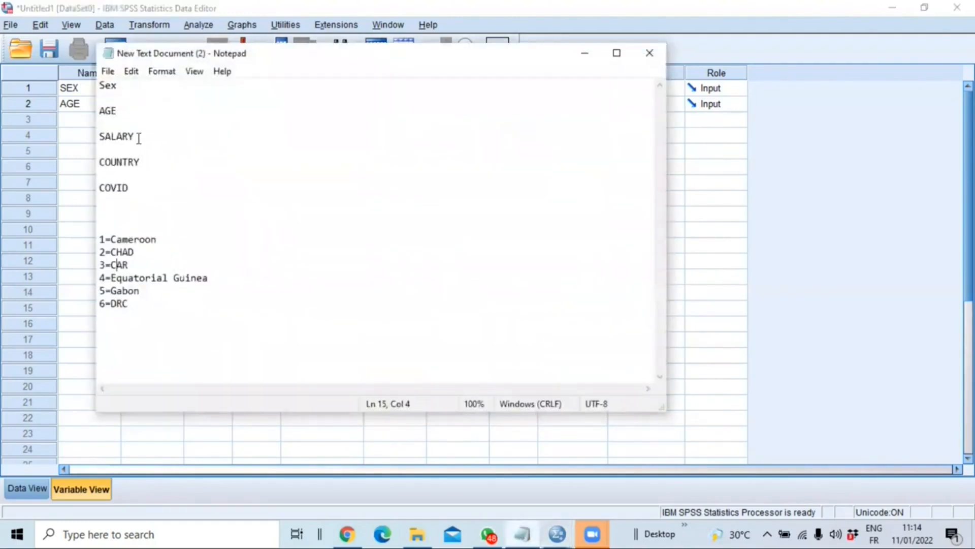
drag(139, 137, 99, 137)
key(ctrl+c)
mouse_move(557, 534)
click(466, 465)
click(69, 119)
key(ctrl+v)
click(169, 118)
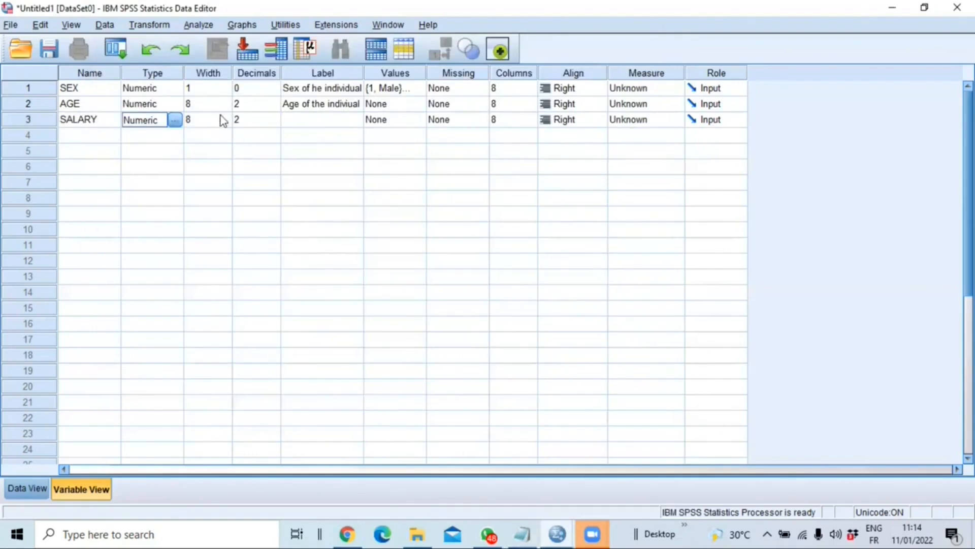
click(302, 120)
text(Monthly salary of th)
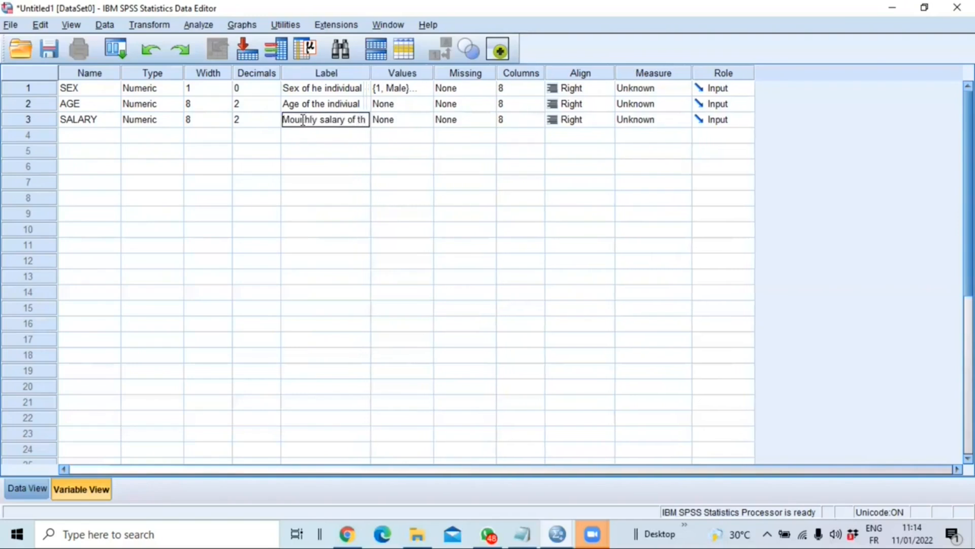
Add a fourth variable named COUNTRY, copying the name from the Notepad list
key(alt+Tab)
drag(143, 161, 101, 161)
key(ctrl+c)
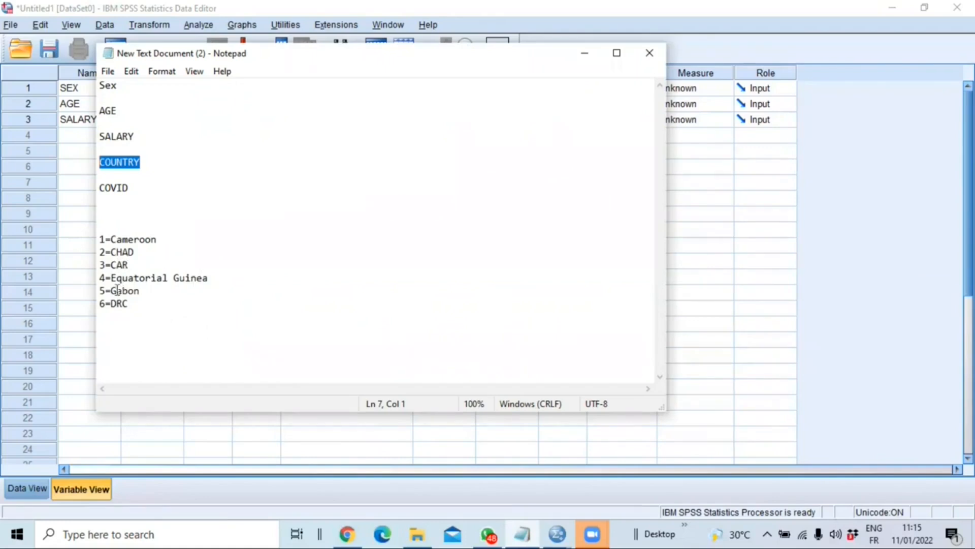
click(424, 3)
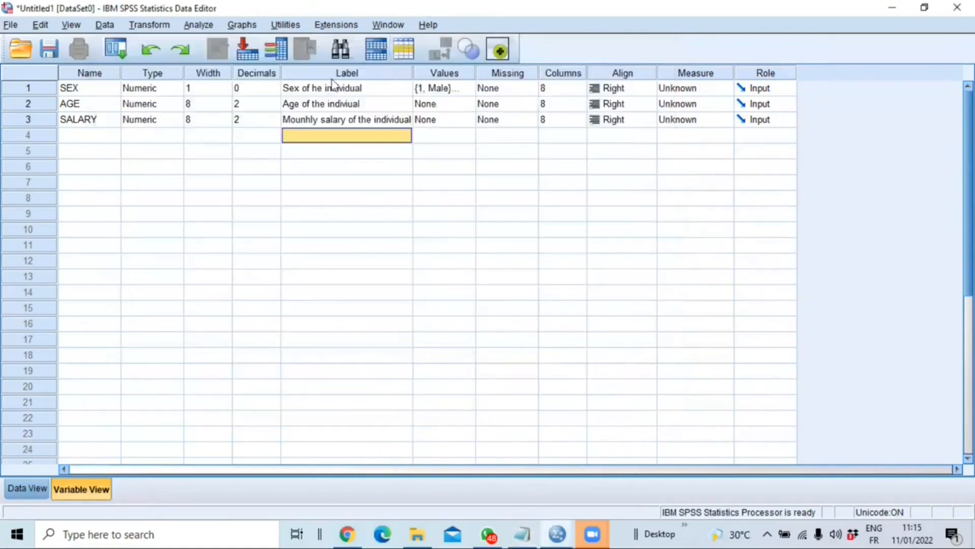
click(80, 138)
click(81, 137)
key(ctrl+v)
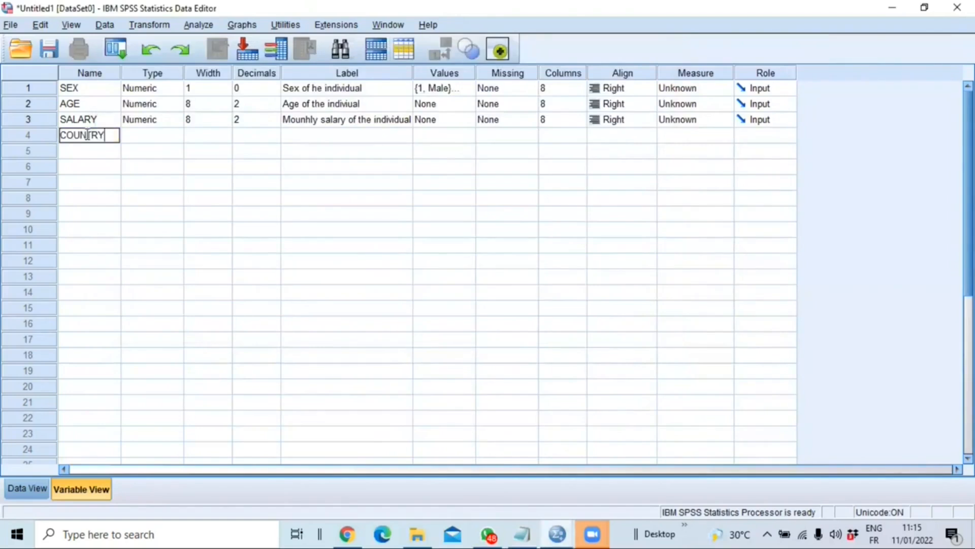
click(147, 147)
Set the COUNTRY variable to 0 decimals and a width of 1
click(272, 135)
click(274, 132)
triple_click(273, 138)
click(226, 138)
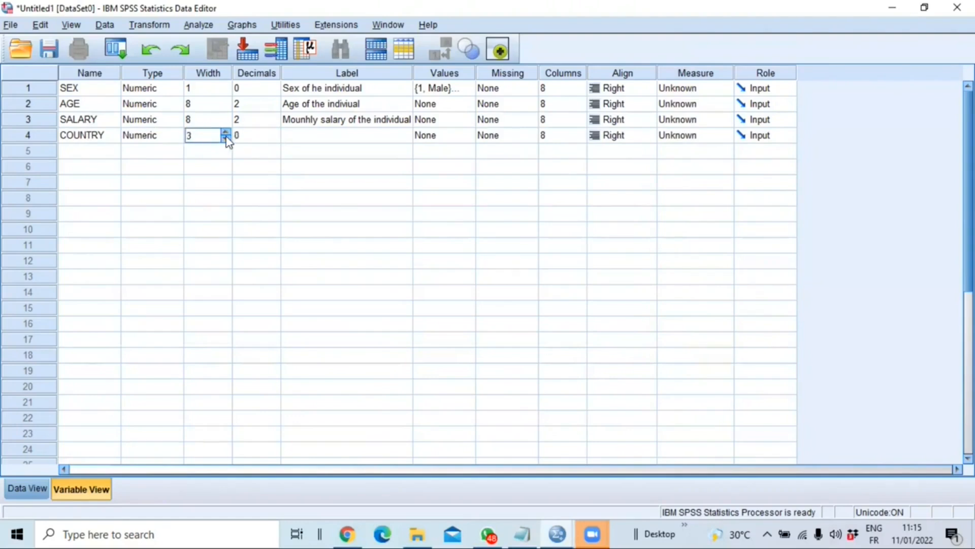
Label the COUNTRY variable "Origine COUNTRY"
click(328, 141)
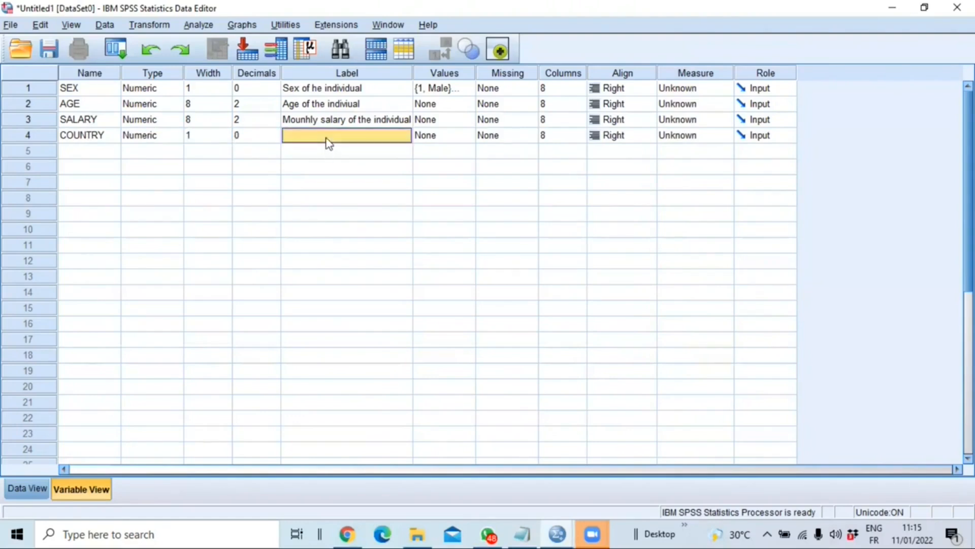
text(COUNTRY of)
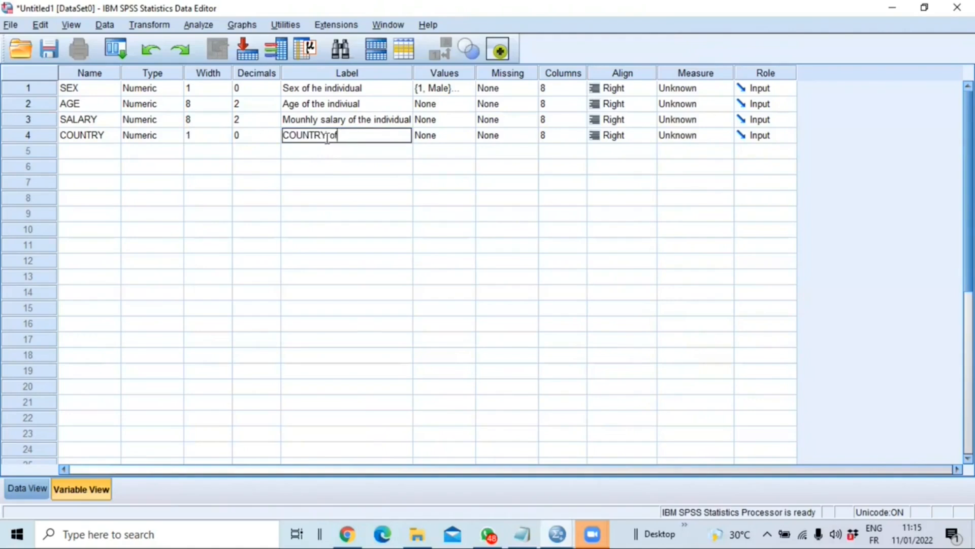
key(BackSpace)
key(BackSpace)
key(BackSpace)
key(Home)
text(Origine)
key(Return)
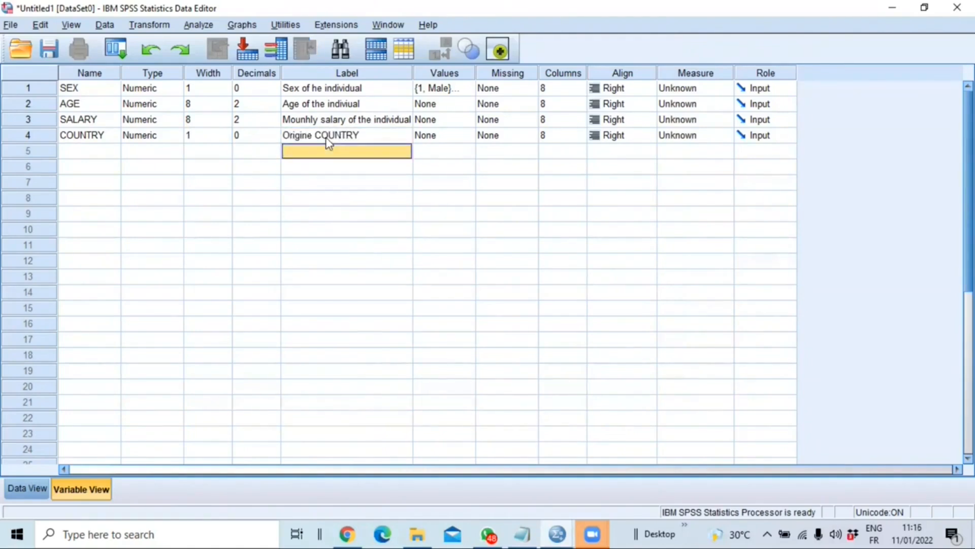
Start the value labels of the COUNTRY variable by adding 1 = "Cameroon"
double_click(386, 135)
text(1)
click(455, 227)
text(Cameroon)
click(377, 264)
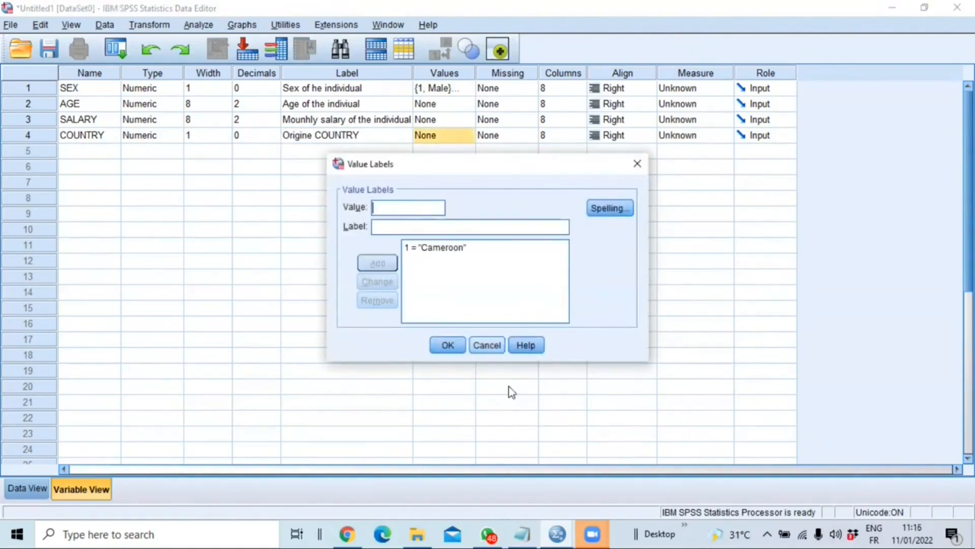
Add the COUNTRY value label 2 = "CHAD", copying the country name from the Notepad list
click(523, 533)
drag(139, 250, 112, 246)
key(ctrl+c)
click(557, 534)
click(417, 226)
key(ctrl+v)
click(377, 263)
Add value 3 to the COUNTRY labels with "Equatorial Guinea" copied from the Notepad list
text(3)
click(523, 534)
drag(111, 278, 208, 278)
key(ctrl+c)
click(557, 534)
key(ctrl+v)
click(377, 263)
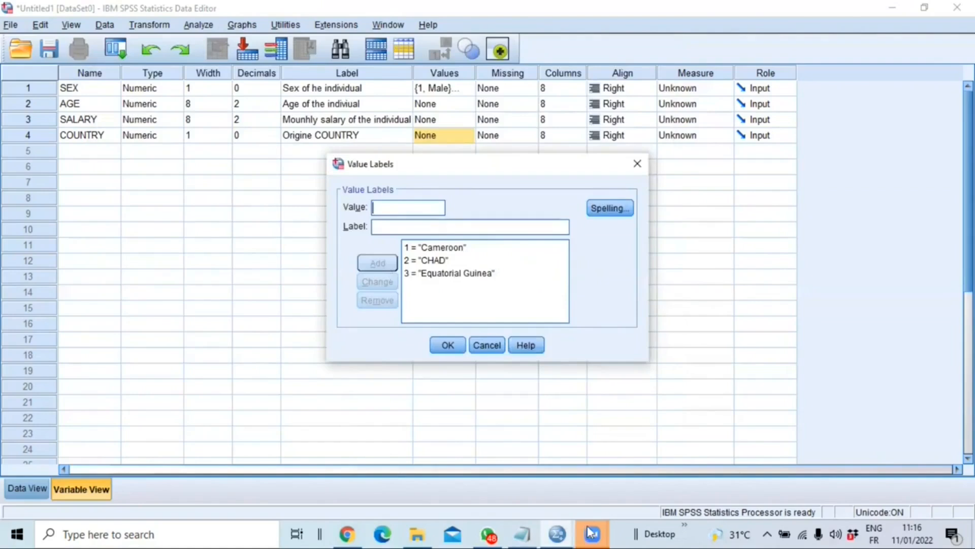
Change the label of COUNTRY value 3 to "CAR" and apply the value labels
click(523, 534)
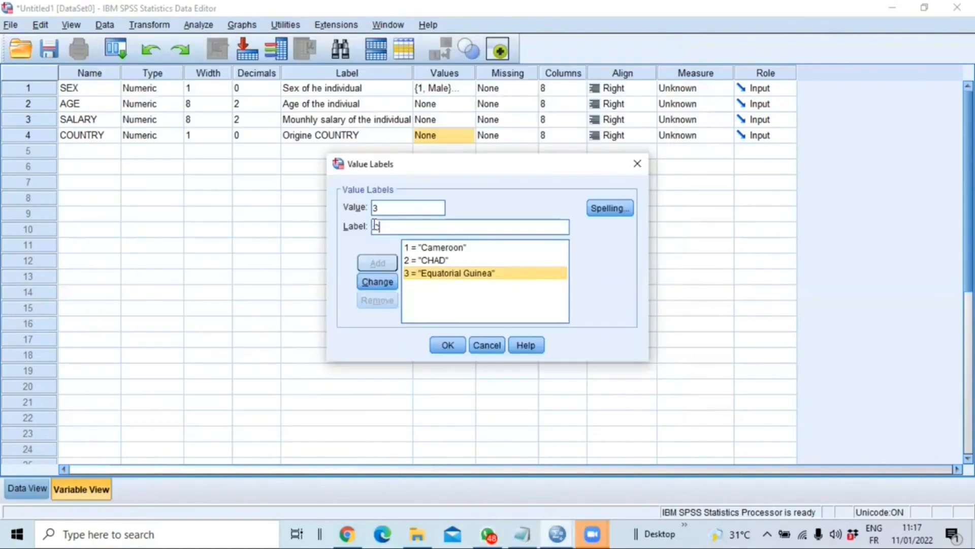
text(AR)
click(377, 281)
click(448, 345)
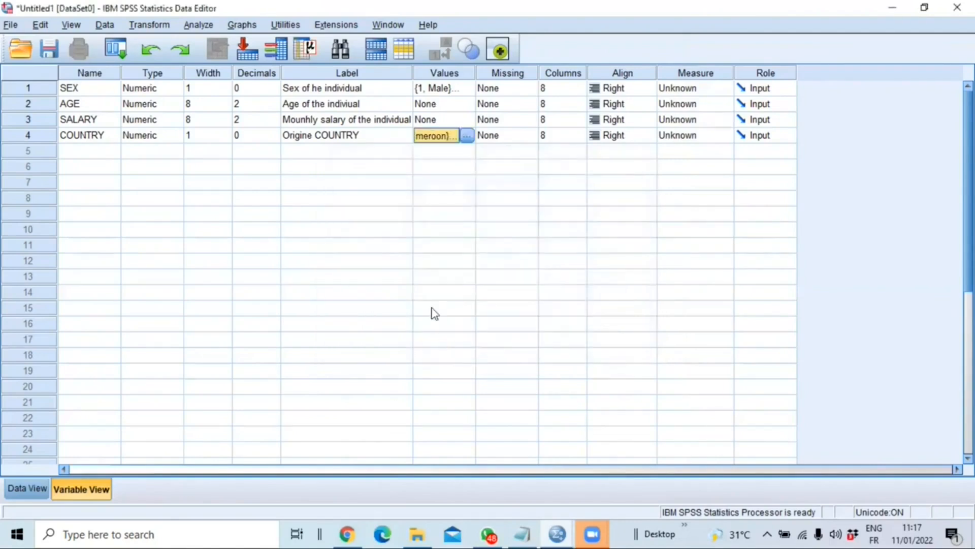
Reopen the COUNTRY variable's value labels and add 4 = "Equatorial Guinea"
click(470, 135)
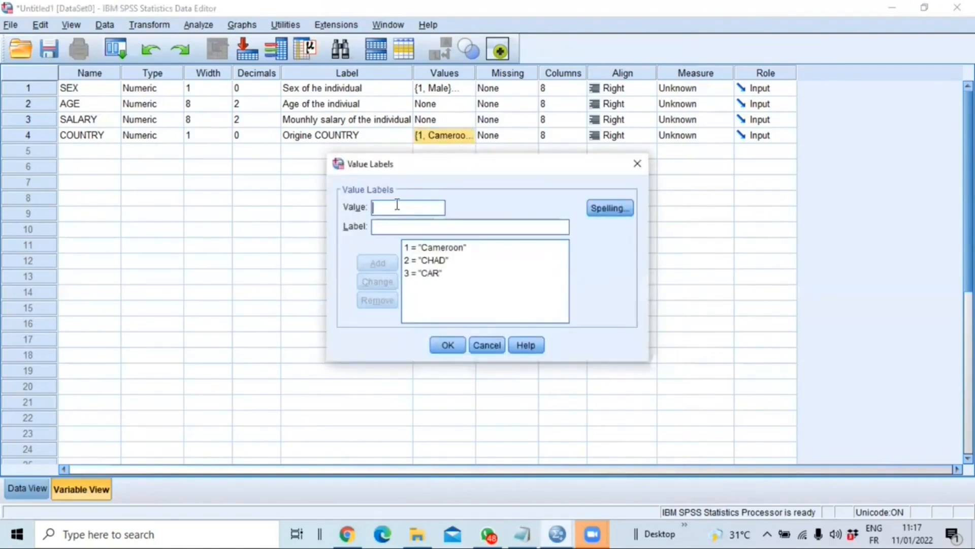
text(4)
key(Tab)
text(Equatorial Guinea)
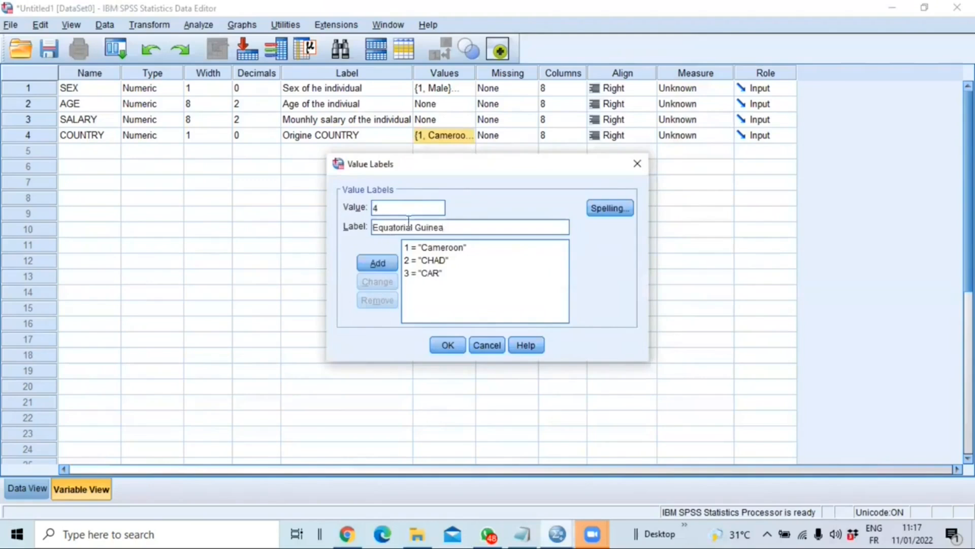
click(377, 263)
Add the COUNTRY value label 5 = "Gabon", copying the country name from the Notepad list
click(558, 532)
drag(143, 291, 112, 290)
right_click(133, 291)
click(186, 335)
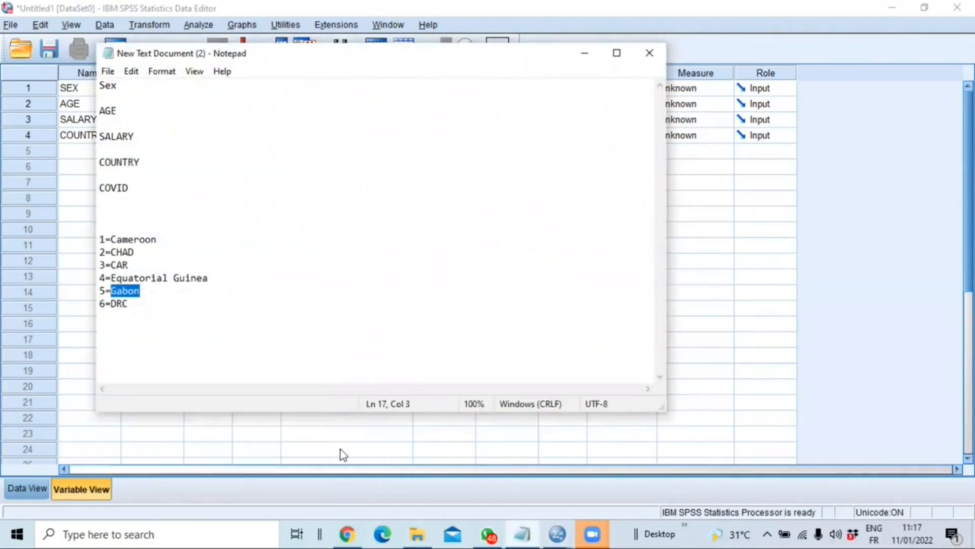
click(559, 532)
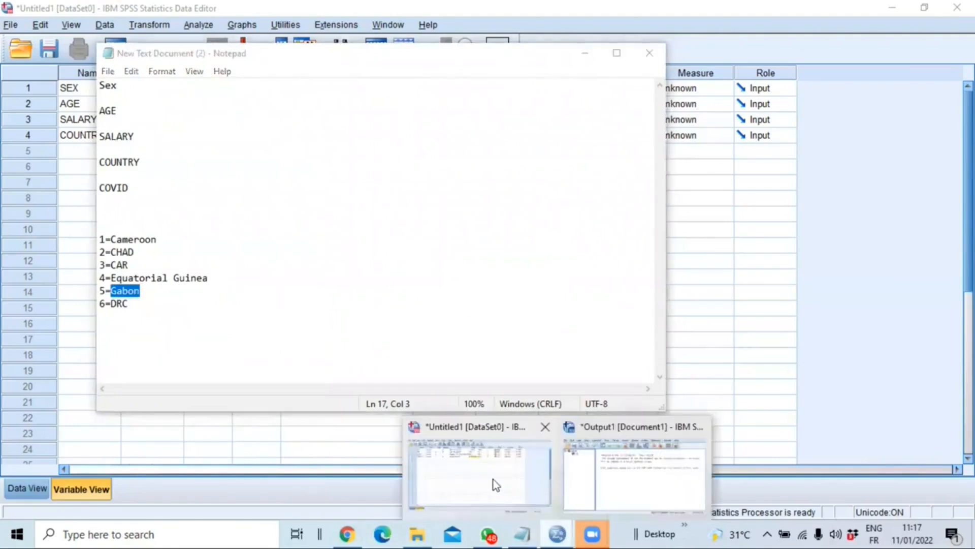
click(492, 479)
text(5)
click(407, 226)
key(ctrl+v)
key(Return)
Add 6 = "DRC" to the COUNTRY value labels and apply them
click(437, 223)
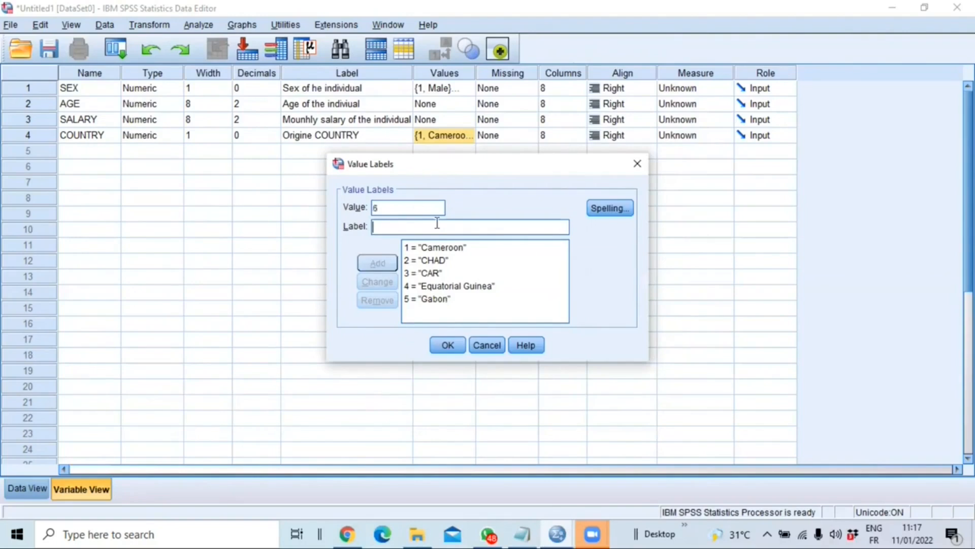
text(DRC)
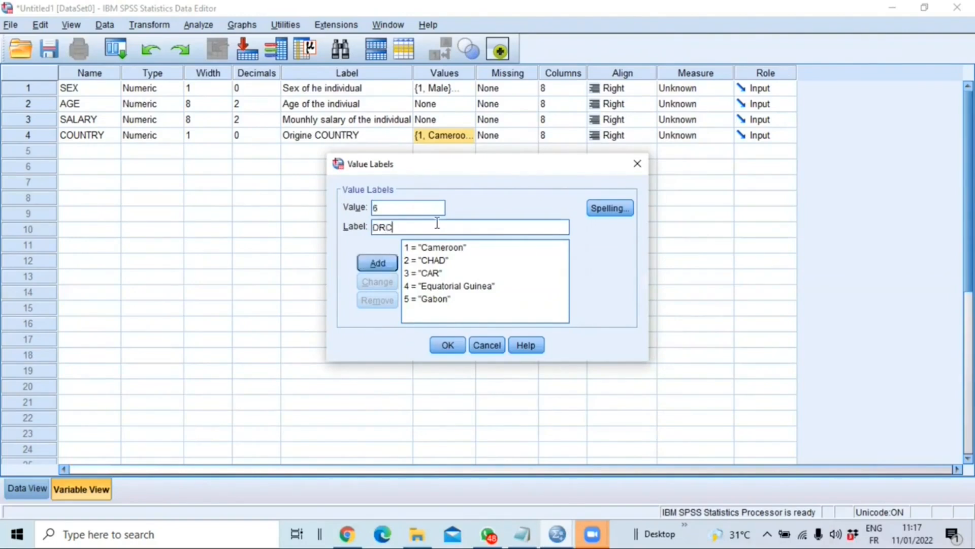
click(381, 263)
click(447, 345)
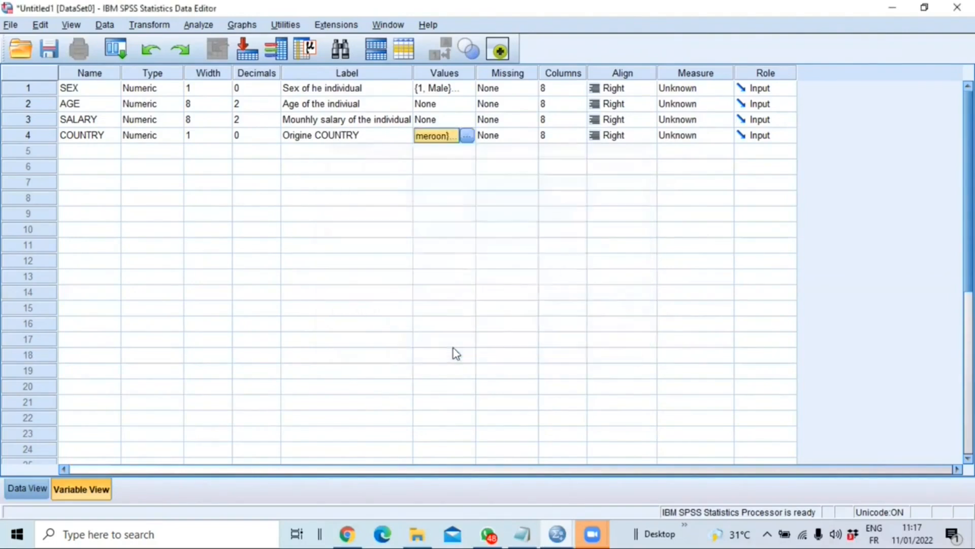
Add a fifth variable named COVID with 0 decimals and a width of 1
click(92, 151)
text(COVID)
click(274, 155)
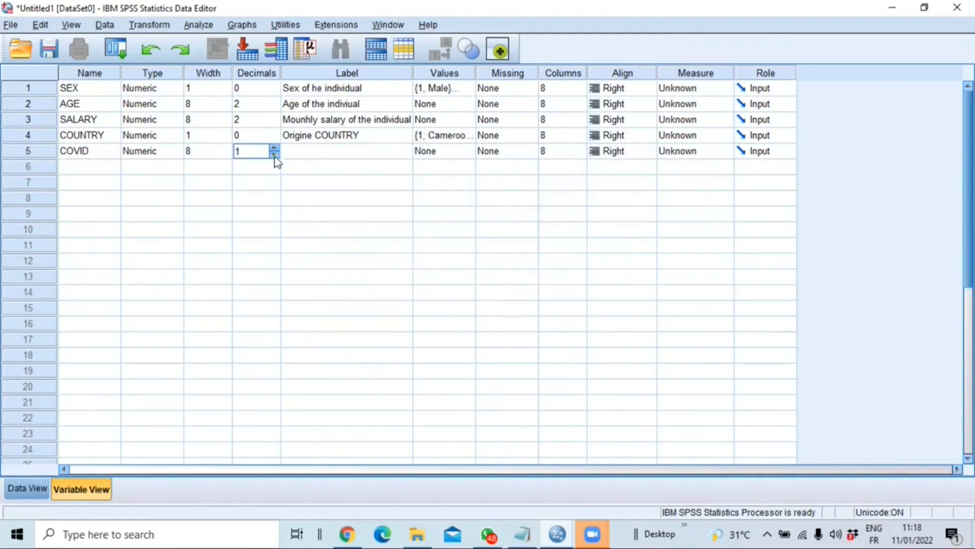
click(275, 154)
click(225, 155)
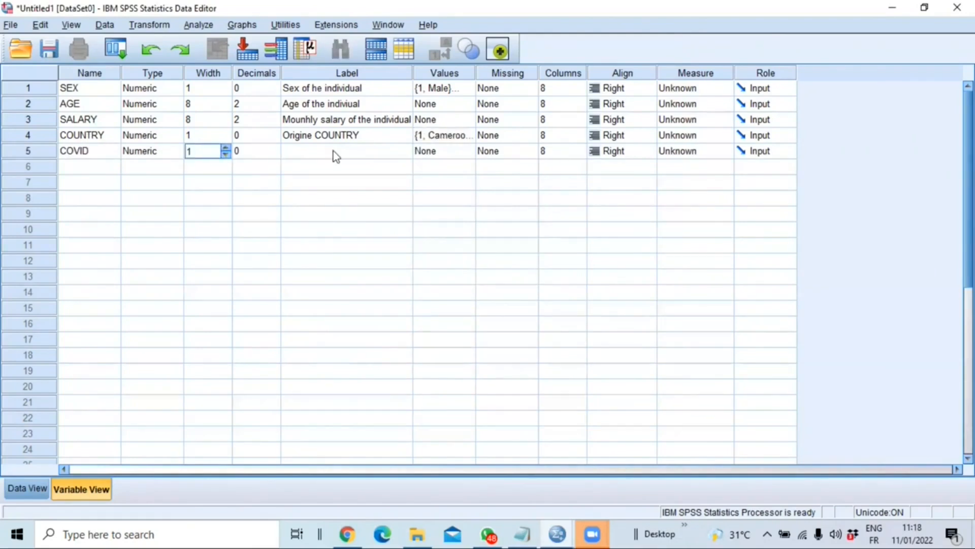
Label the COVID variable "Wether the individual have Covid or not"
click(333, 150)
text(Wether the individual have Covid)
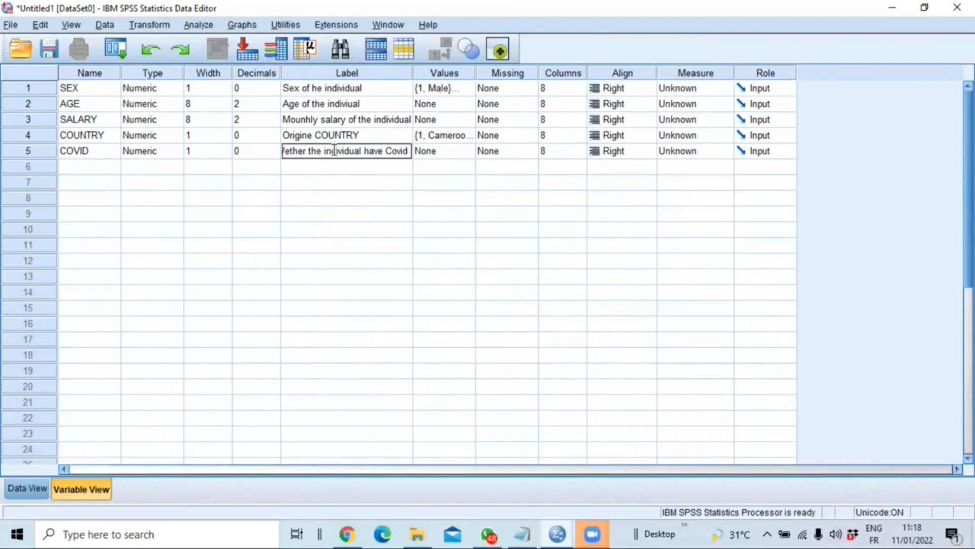
text( or not)
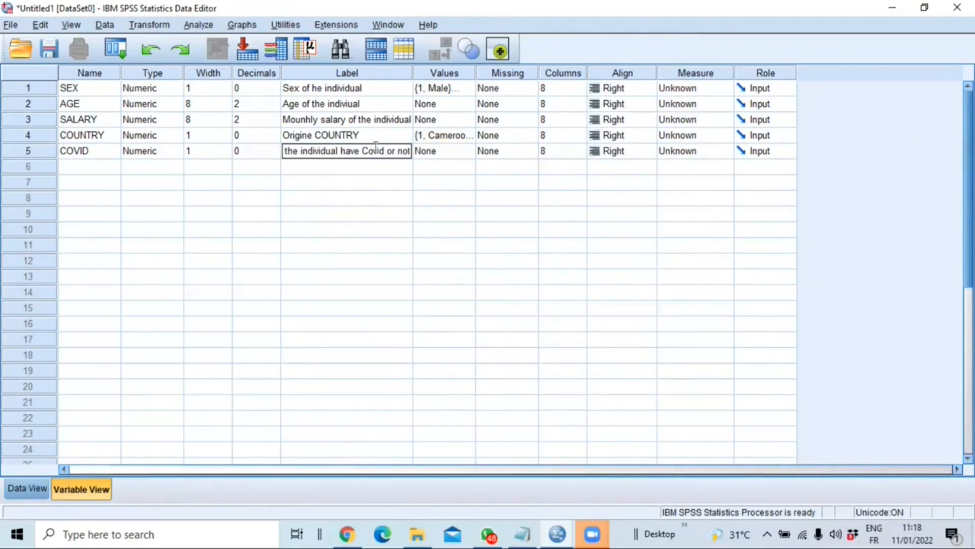
Open the COVID variable's value labels and add 1 = "have covid"
click(459, 151)
click(470, 151)
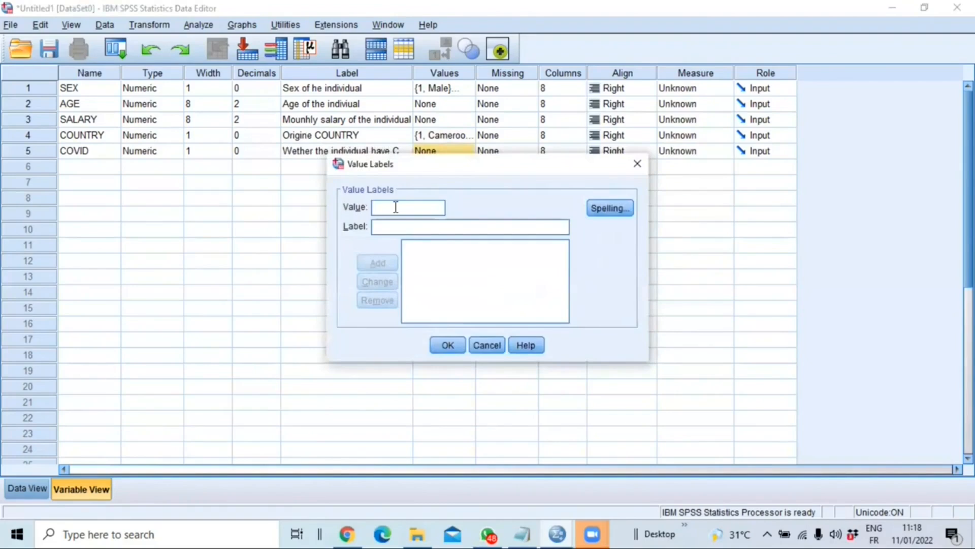
text(1)
click(414, 227)
text(yes)
key(BackSpace)
key(BackSpace)
key(BackSpace)
text(have covid)
click(377, 262)
Add 0 = "do not have Covid" to the COVID value labels and apply them
text(0)
click(402, 227)
text(do not have )
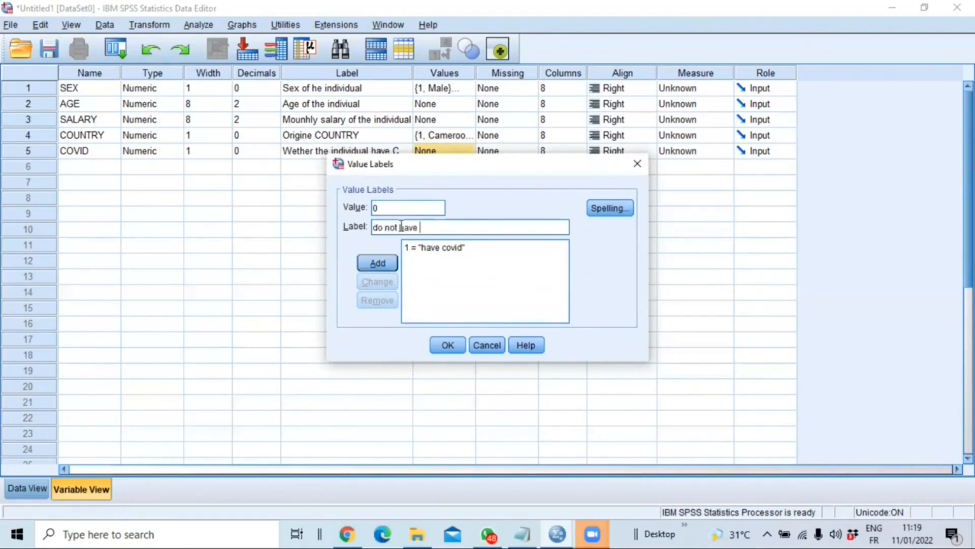
text(Covid)
key(Return)
click(456, 349)
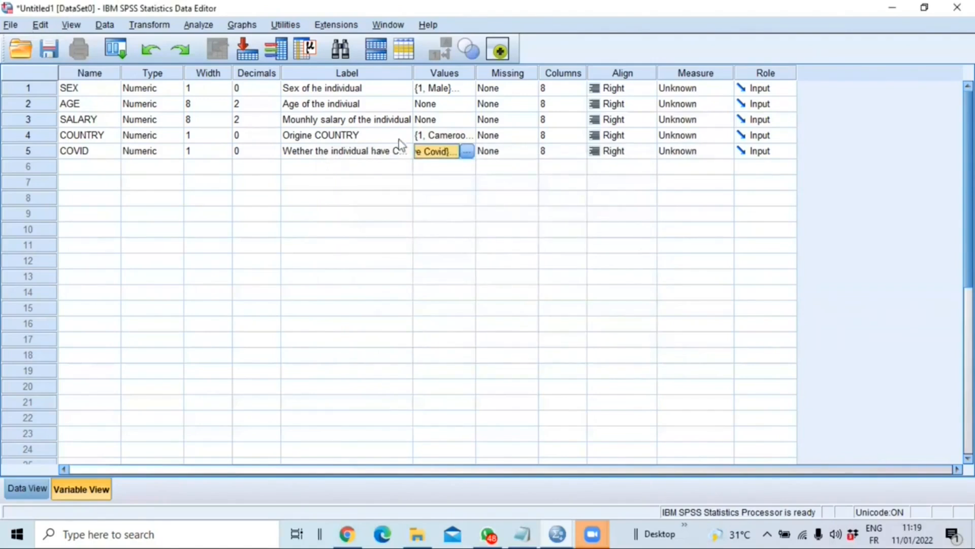
Save the dataset in the Formation folder as covid_data with the file type SPSS 7.0 (*.sav)
click(49, 51)
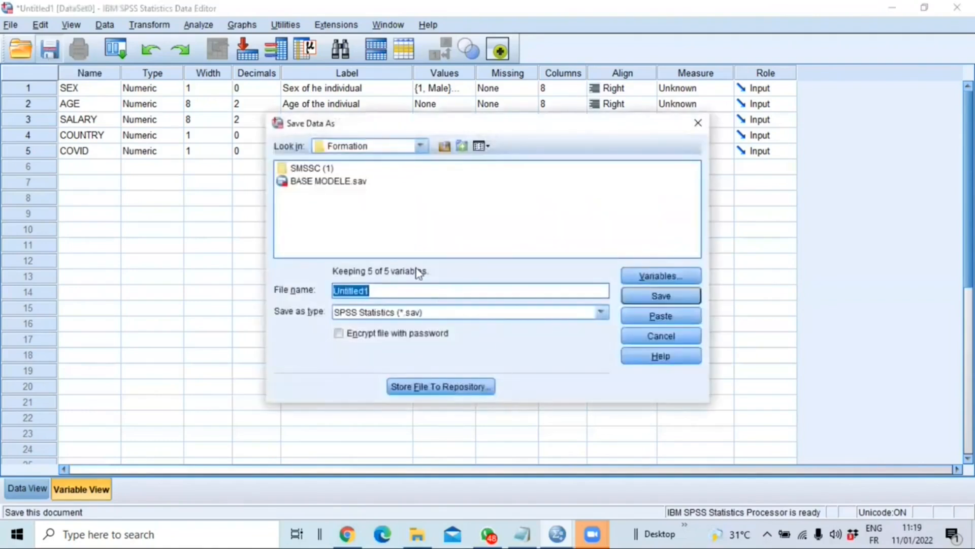
click(419, 146)
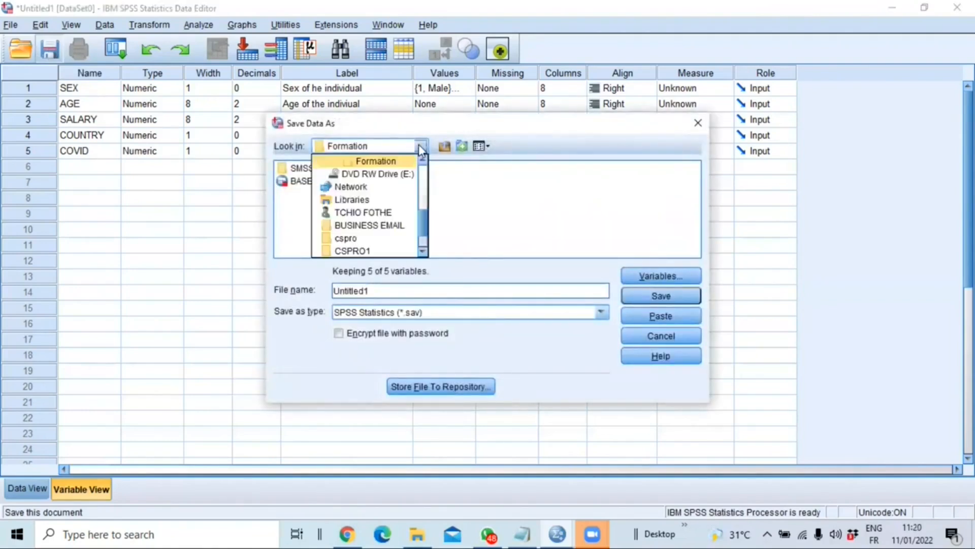
click(464, 211)
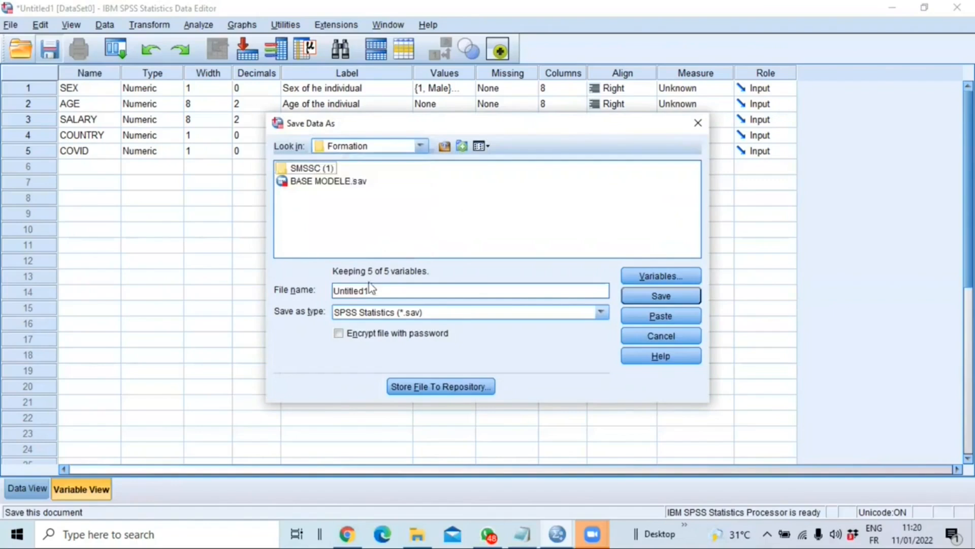
drag(386, 295, 347, 296)
double_click(333, 296)
text(covid_data)
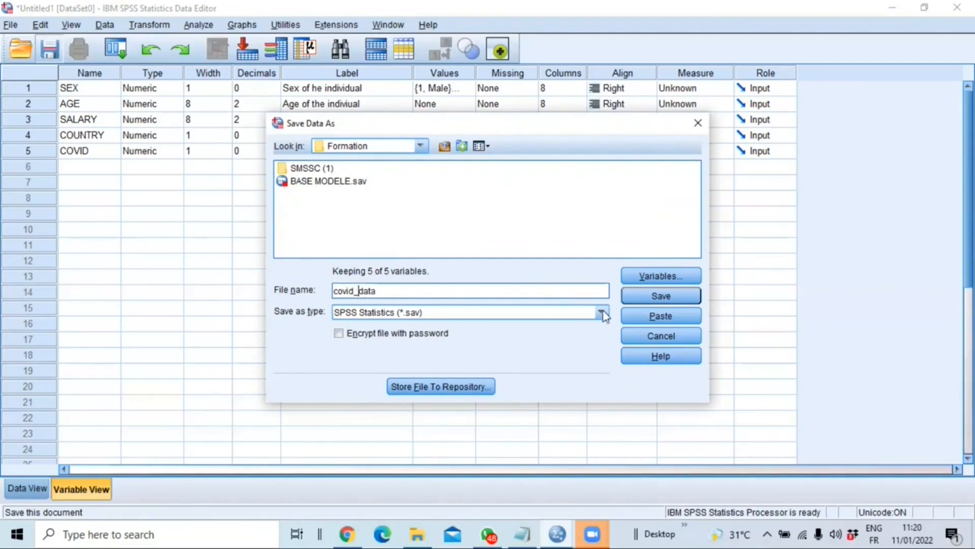
click(602, 312)
click(368, 354)
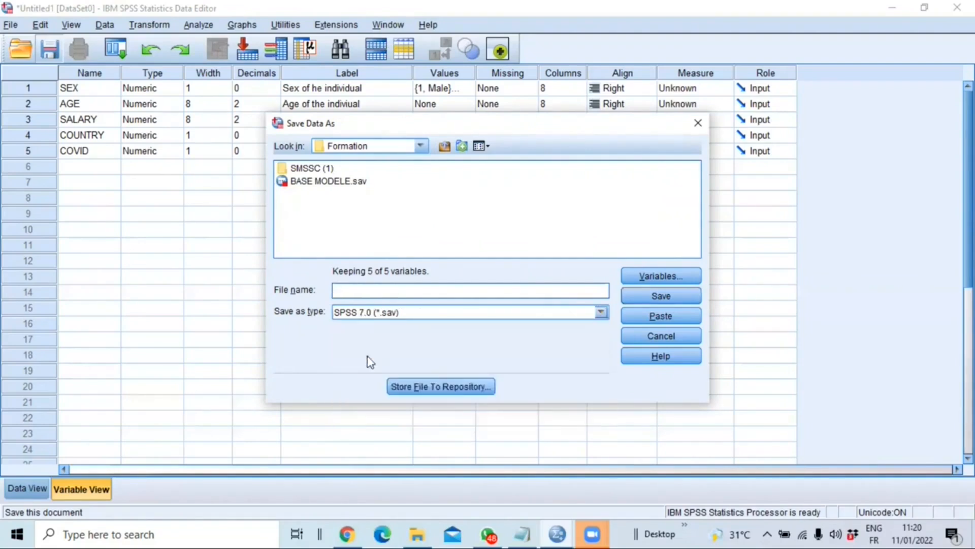
text(covid_data)
click(672, 296)
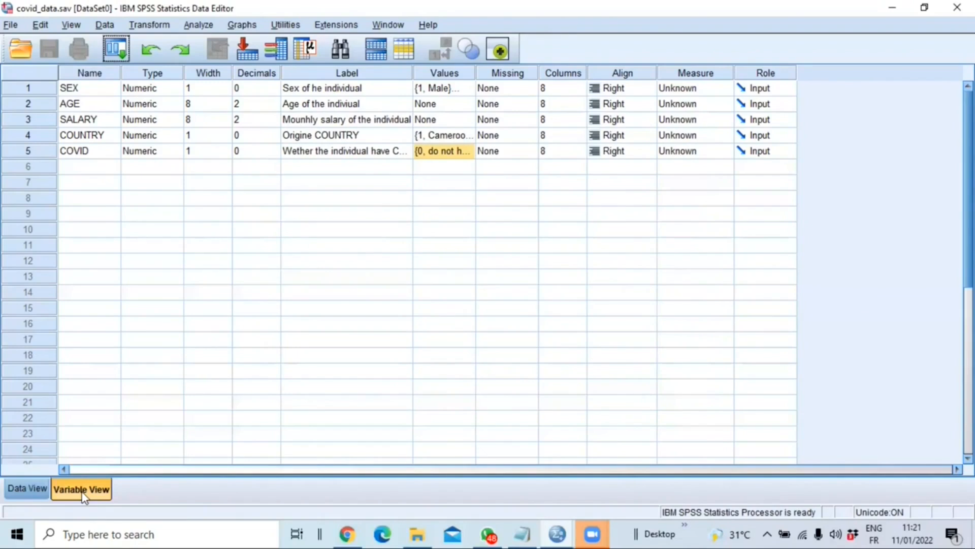
Start the first case in the data sheet with SEX 1 and AGE 54
click(28, 489)
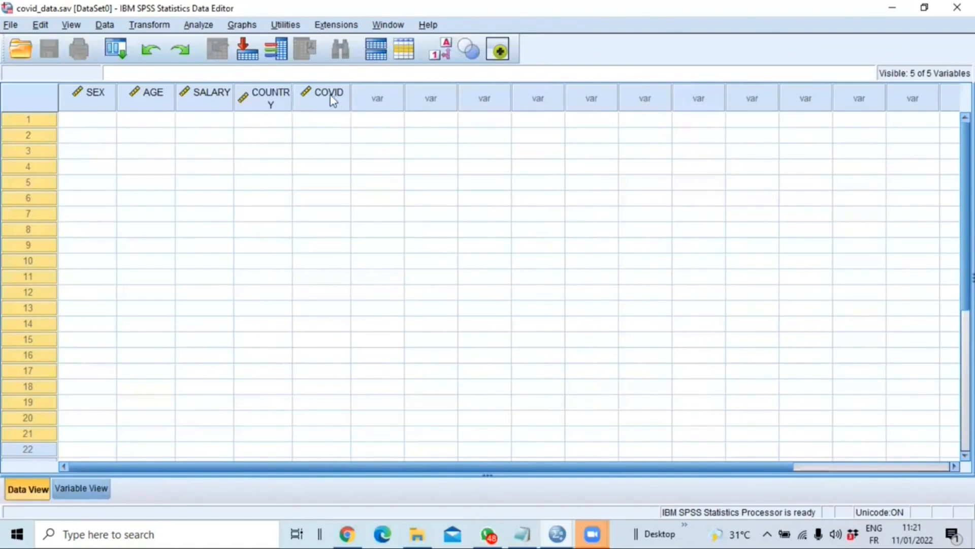
click(80, 121)
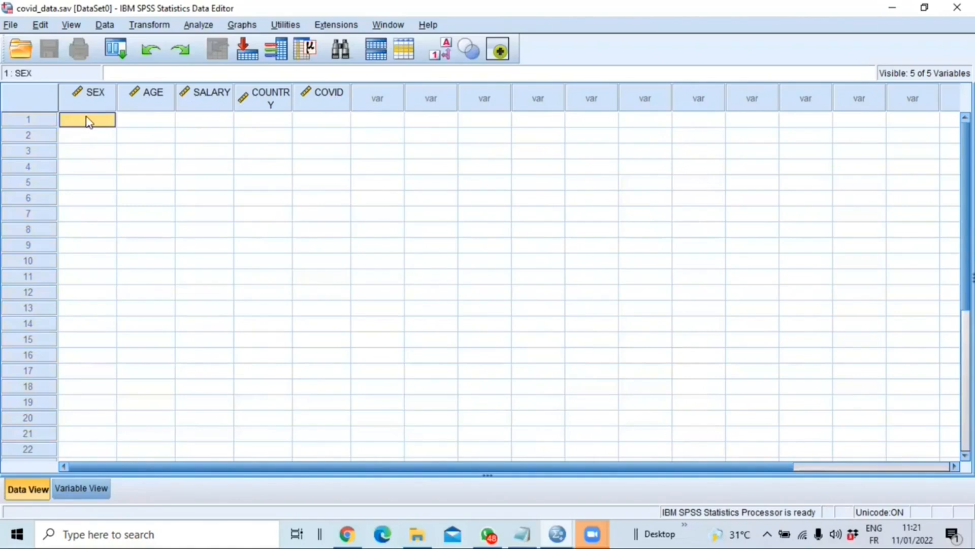
double_click(88, 118)
text(1)
click(148, 117)
text(54)
key(Tab)
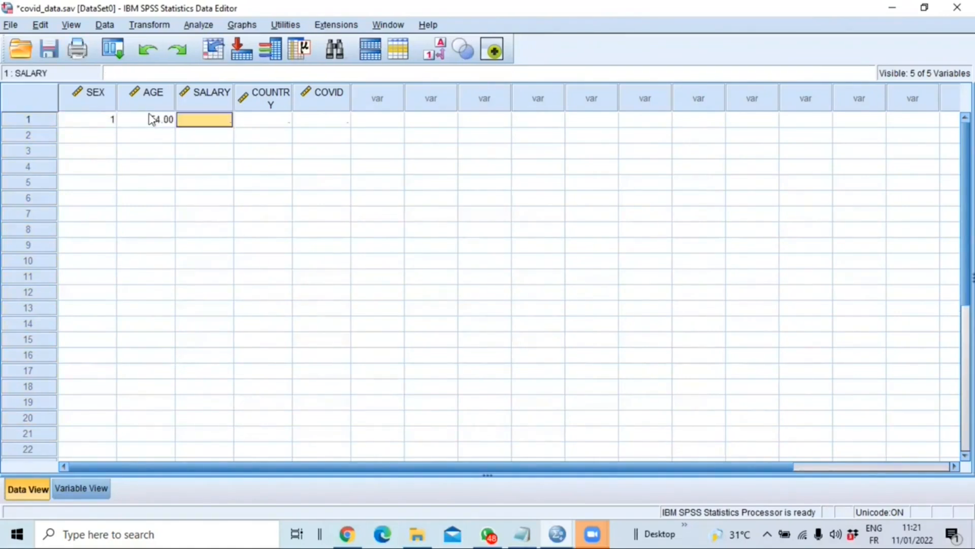
Complete the first case with SALARY 900, COUNTRY 2 and COVID 0
text(900)
key(Tab)
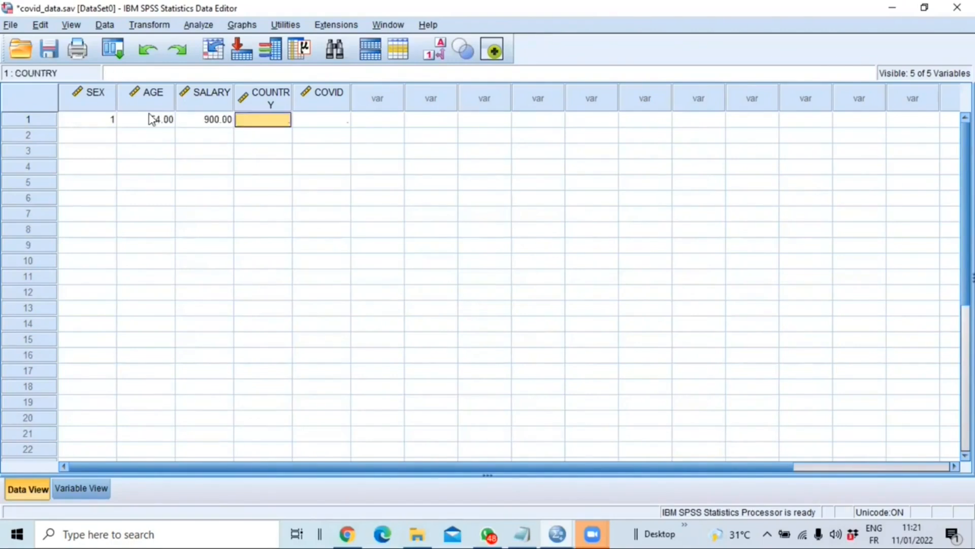
text(2)
key(Tab)
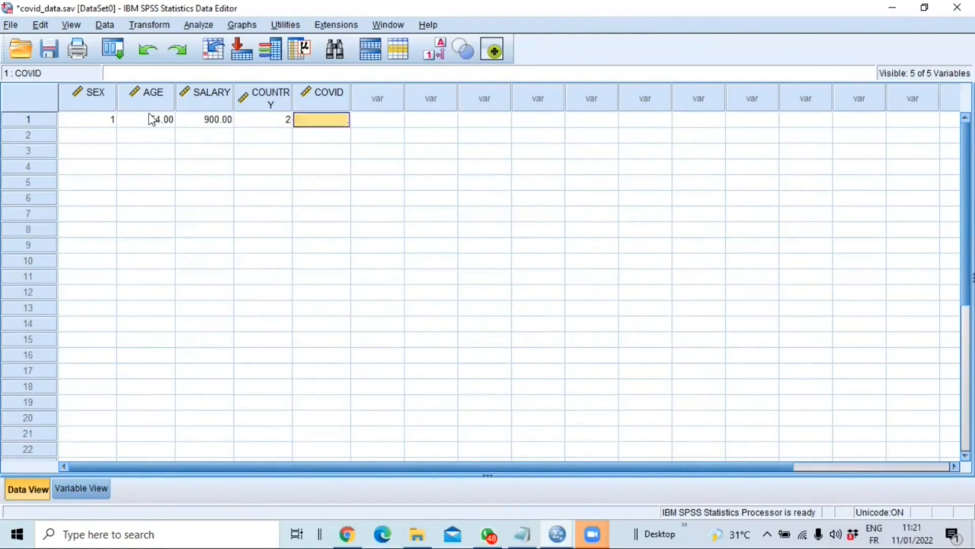
text(0)
key(Return)
Fill in the second case's SEX as 2, AGE as 40 and SALARY as 2500
click(92, 140)
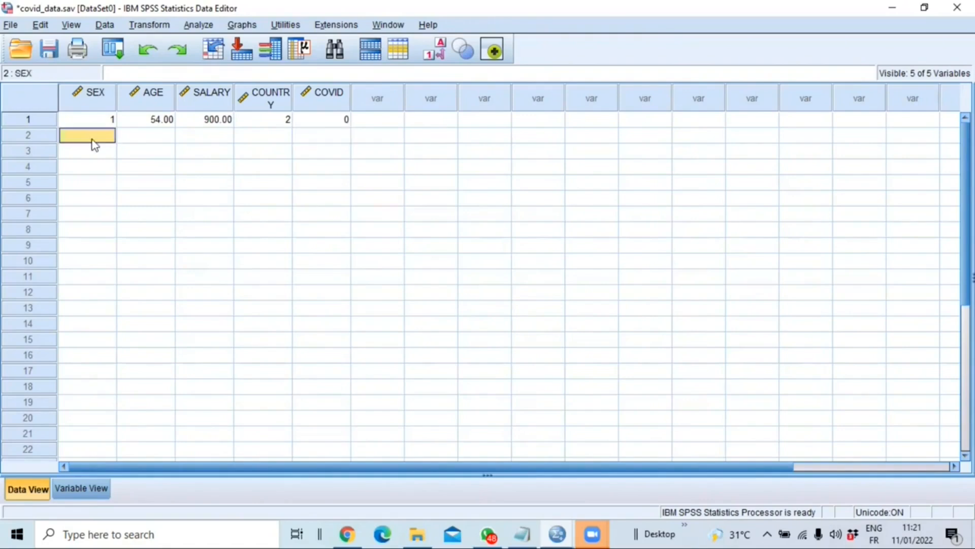
text(2)
click(132, 136)
text(40)
key(Tab)
text(2500)
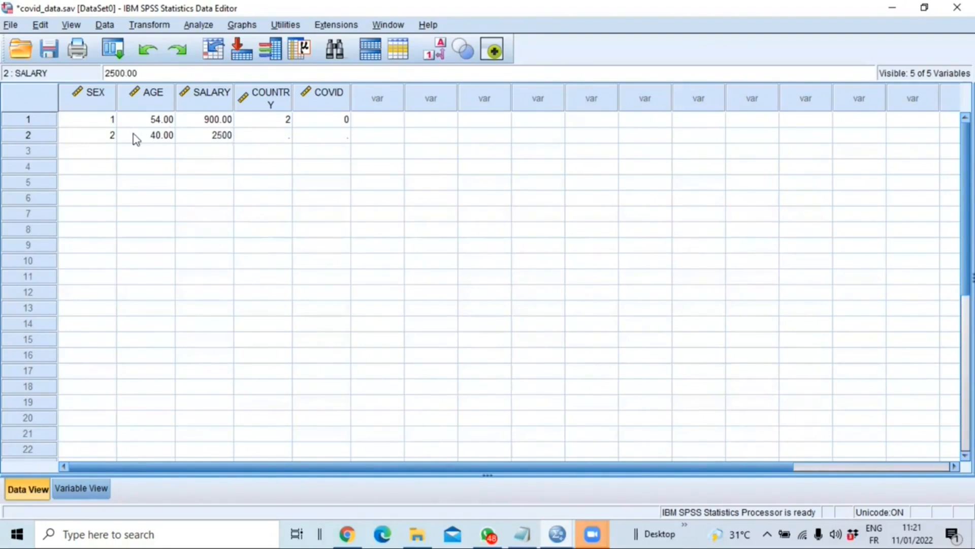
Complete the second case with COUNTRY 1 and COVID 1
key(Tab)
text(1)
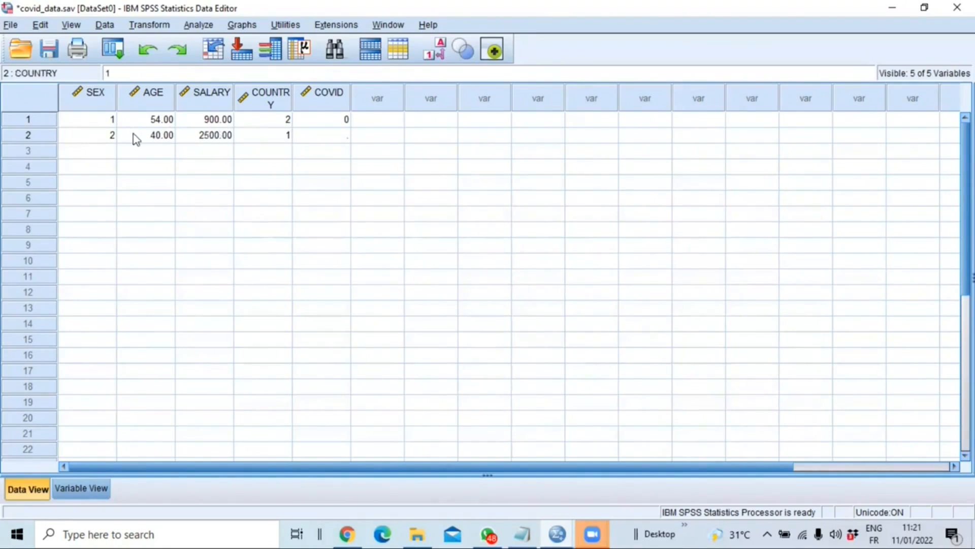
key(Tab)
text(1)
key(Return)
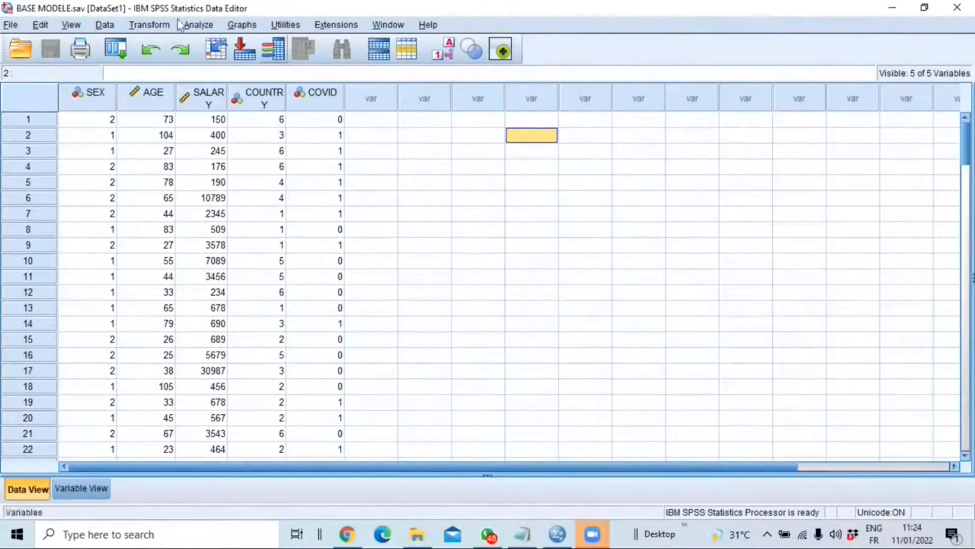
click(11, 26)
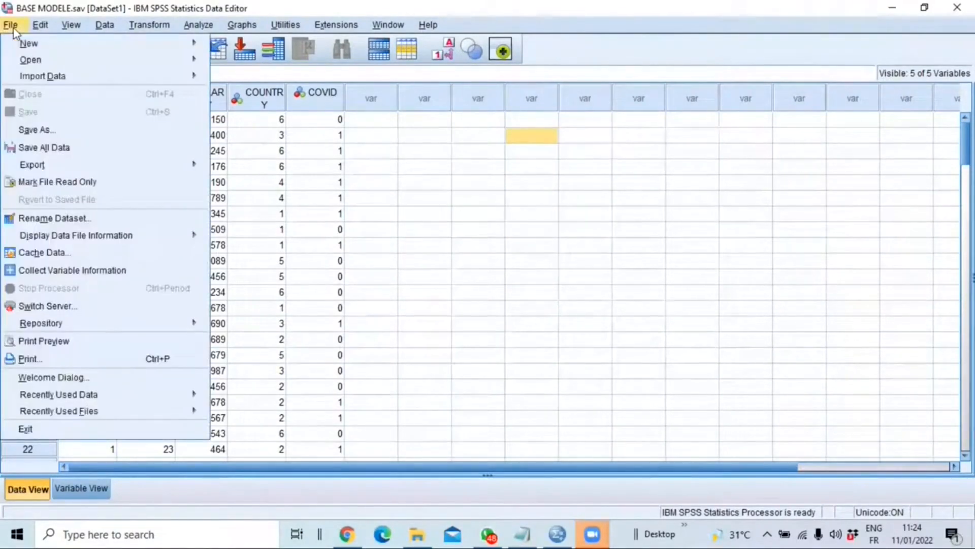
mouse_move(49, 80)
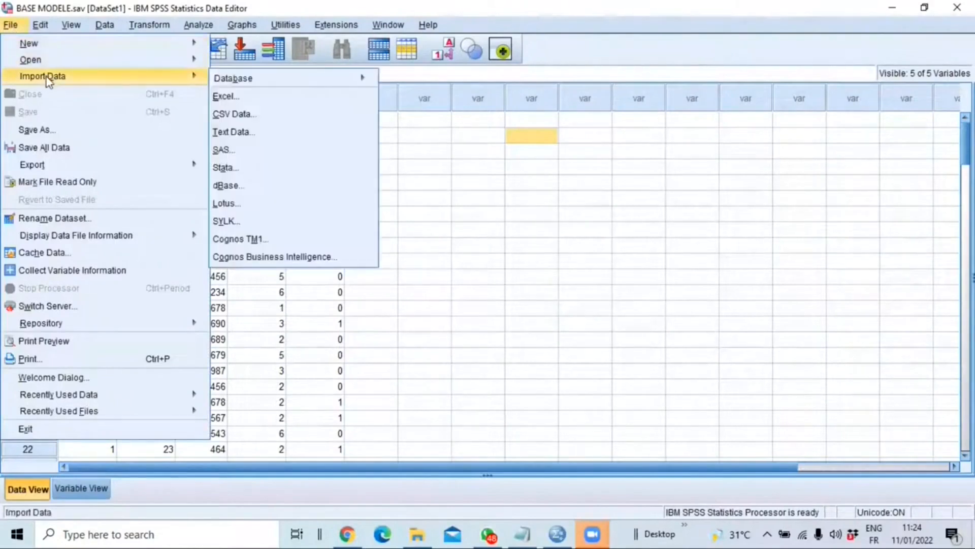
mouse_move(45, 61)
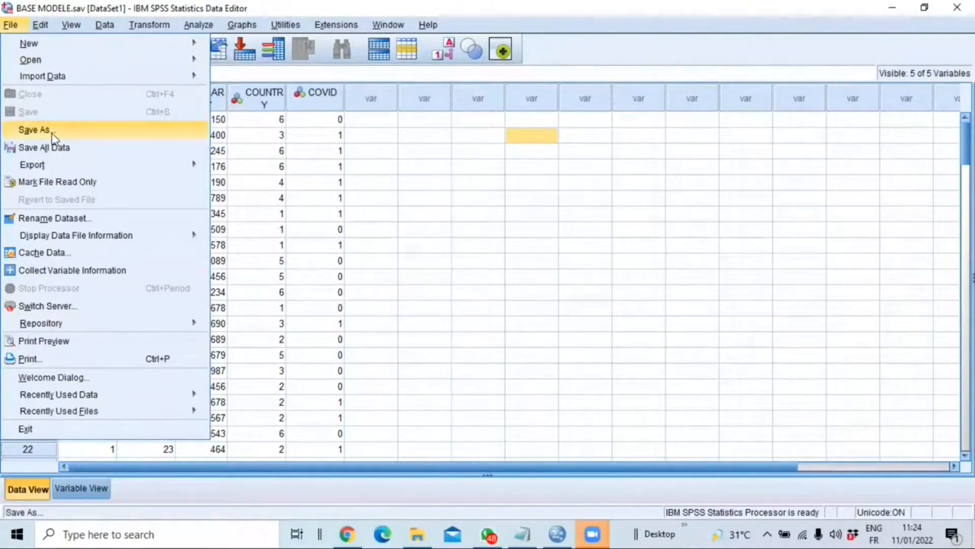
mouse_move(44, 32)
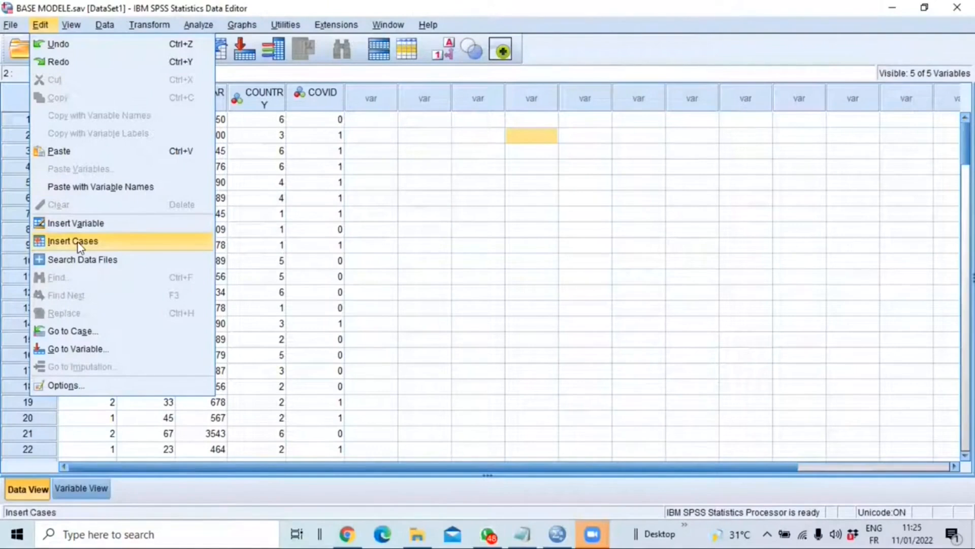
mouse_move(105, 29)
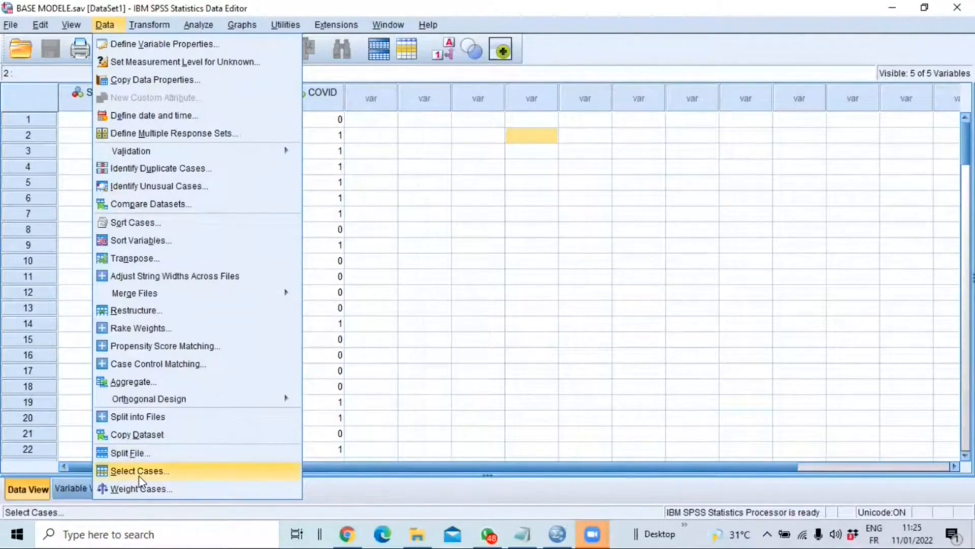
click(149, 26)
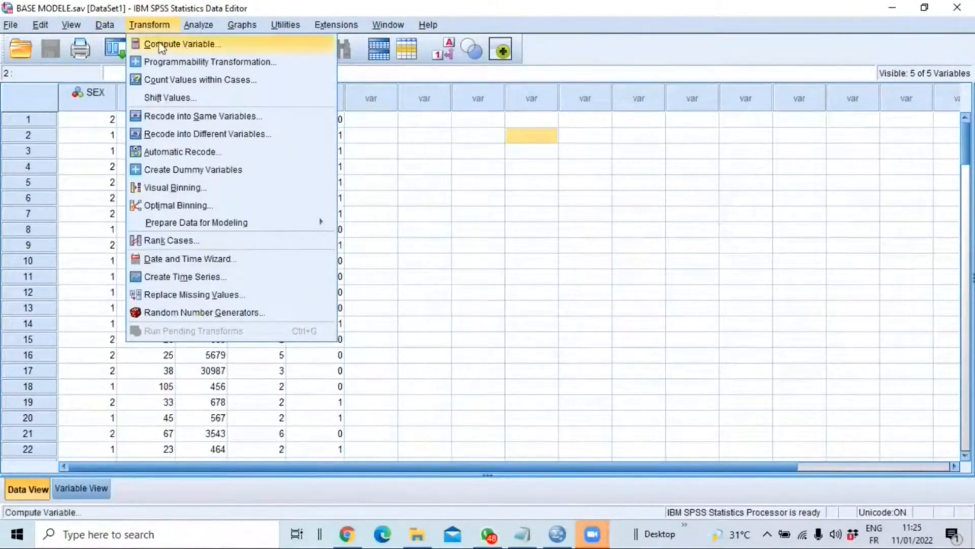
mouse_move(201, 27)
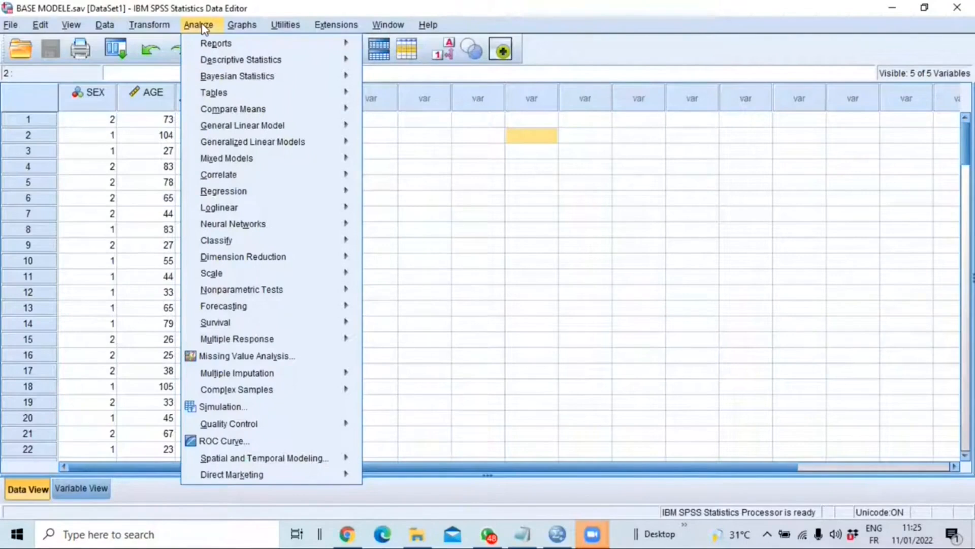
mouse_move(225, 64)
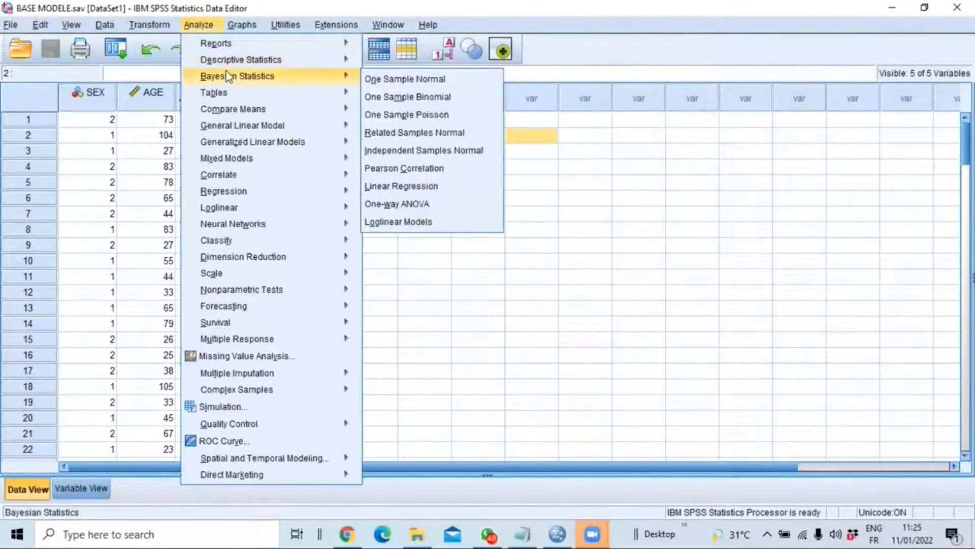
mouse_move(241, 142)
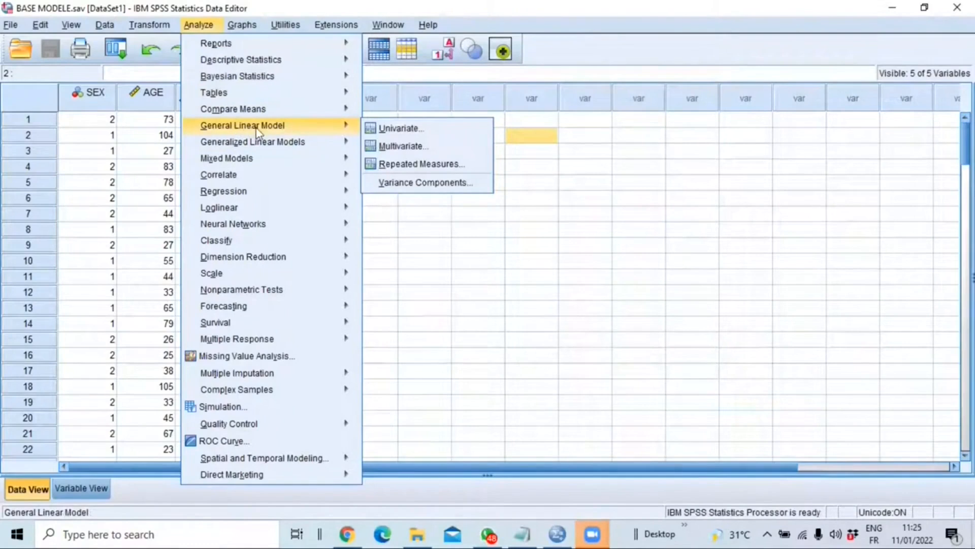
mouse_move(239, 194)
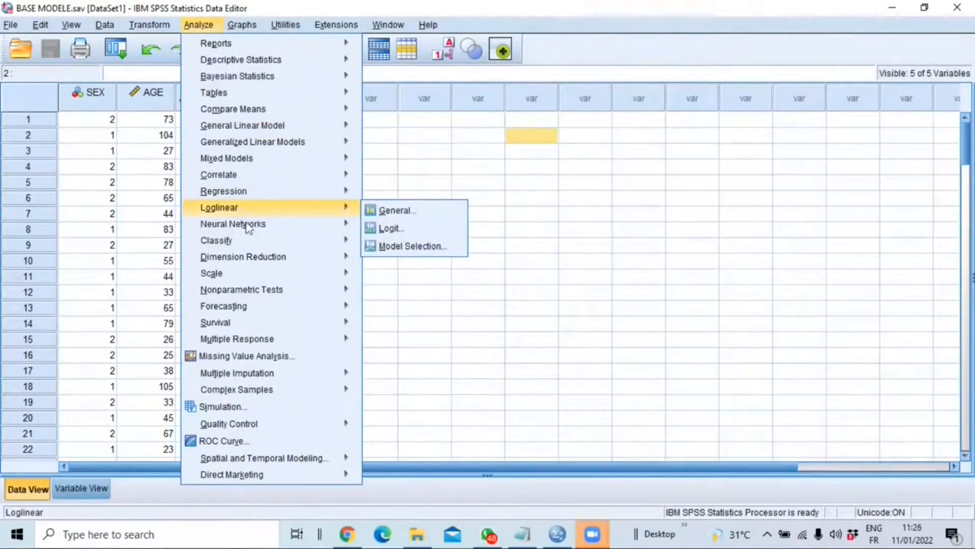
mouse_move(244, 22)
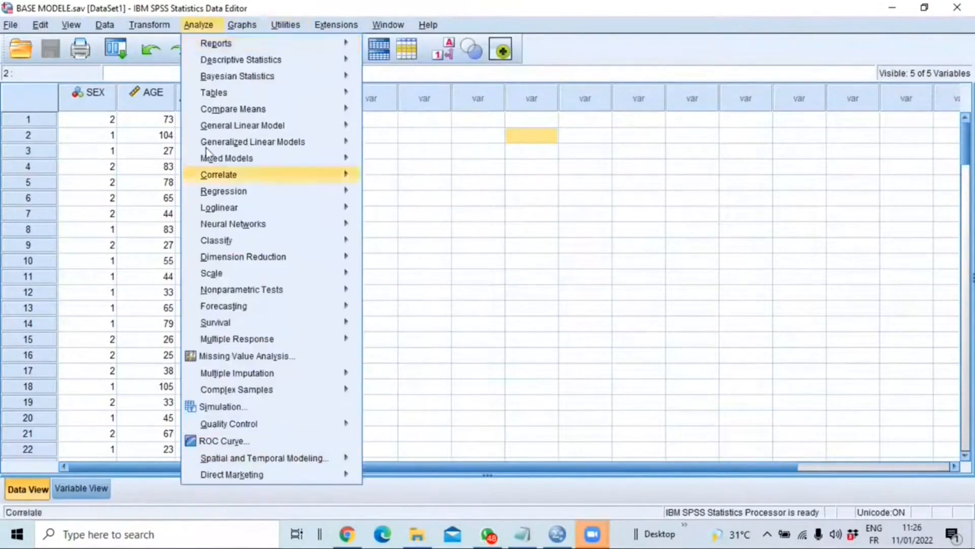
mouse_move(150, 28)
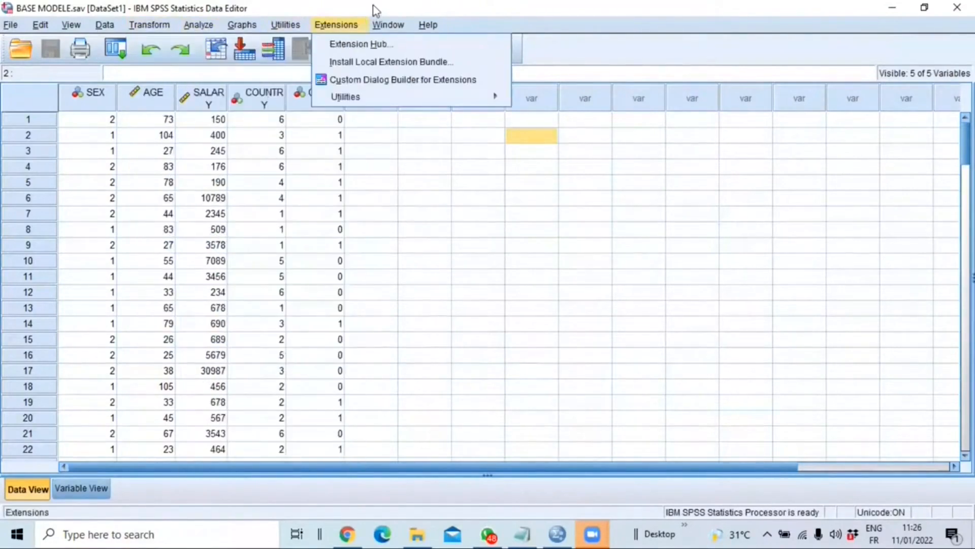
click(540, 2)
scroll(152, 128, down, 5)
scroll(152, 132, up, 5)
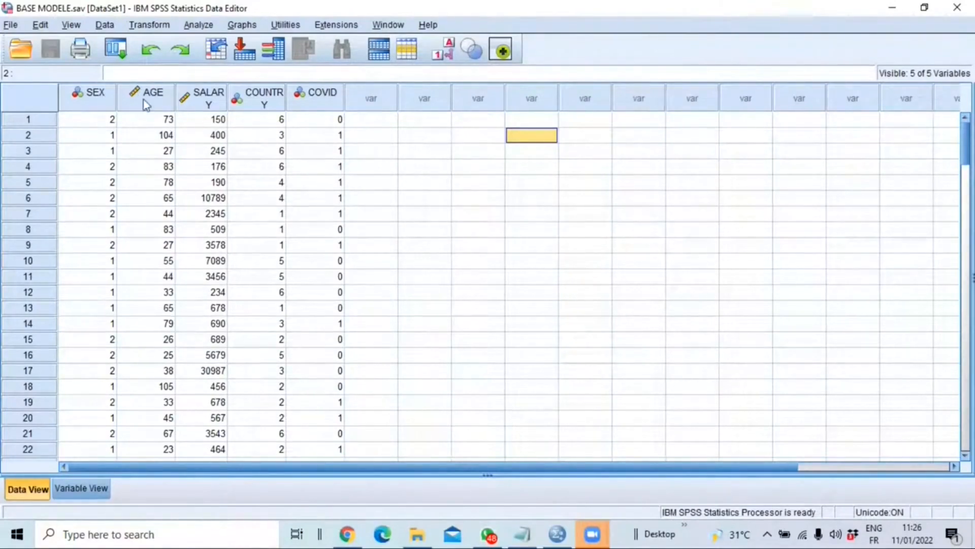
Set up a Compute Variable operation with the target variable AGE_classes and the numeric expression 1
click(155, 25)
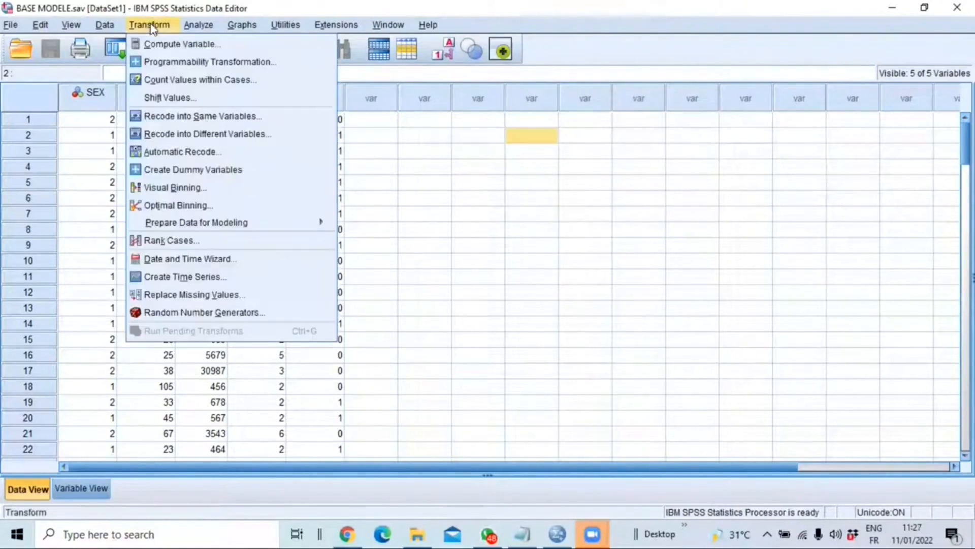
click(173, 44)
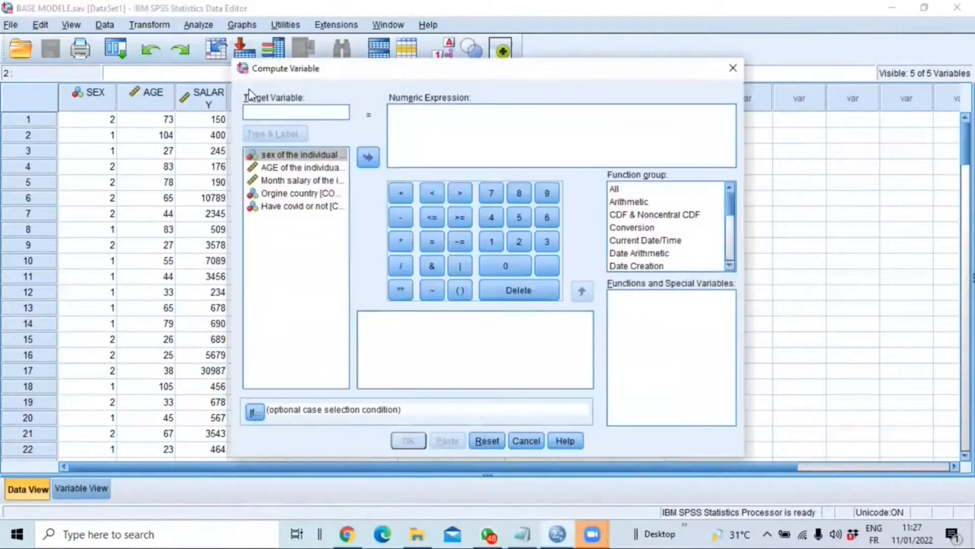
text(AG)
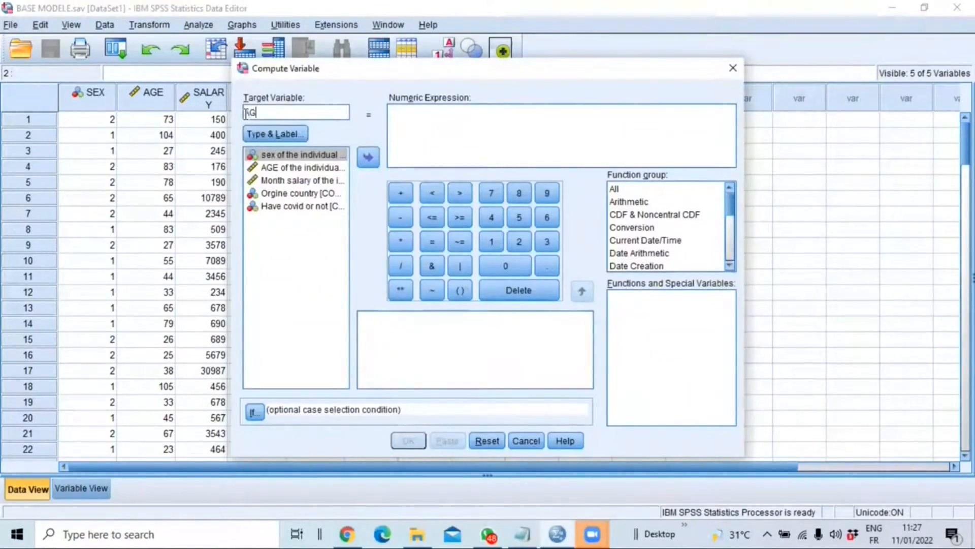
text(E_classes)
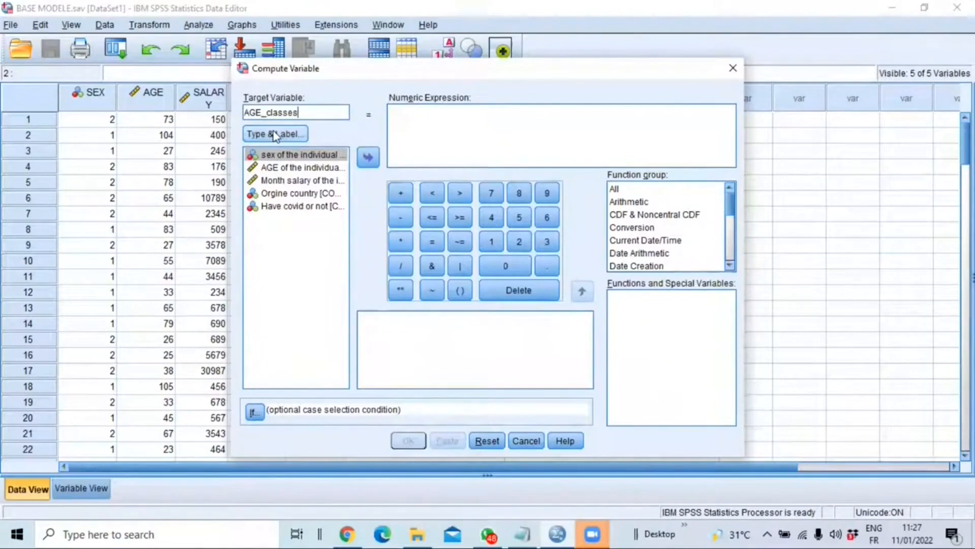
click(401, 112)
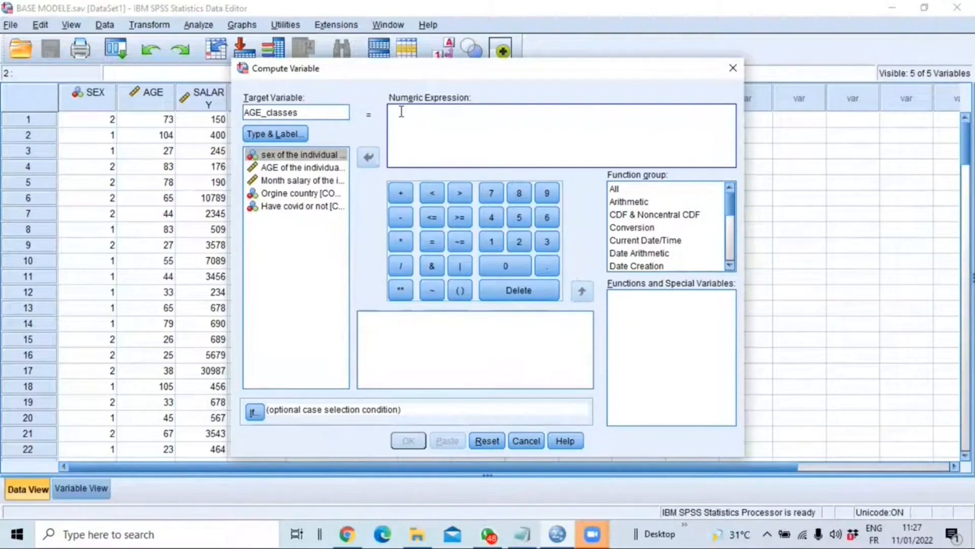
text(1)
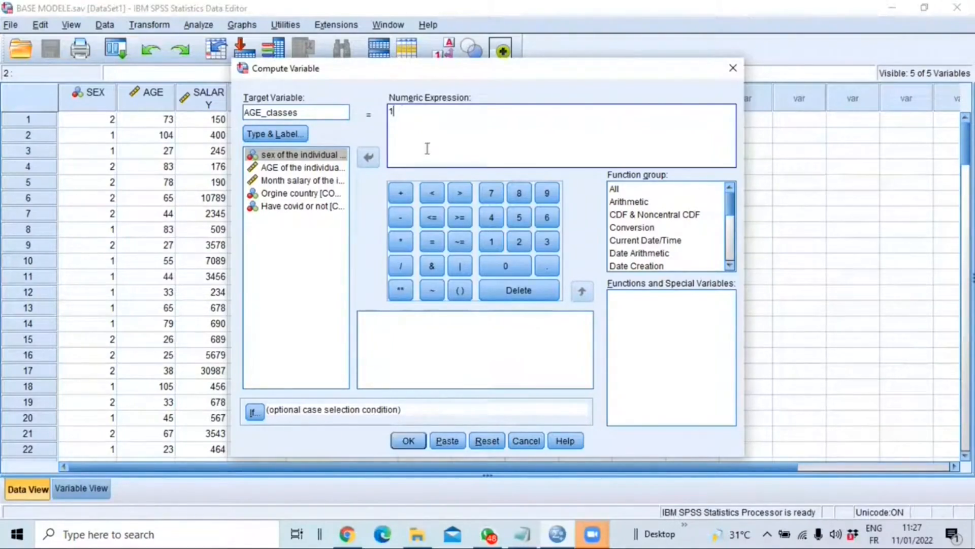
Restrict the AGE_classes computation to cases satisfying AGE < 40 and run it
click(258, 416)
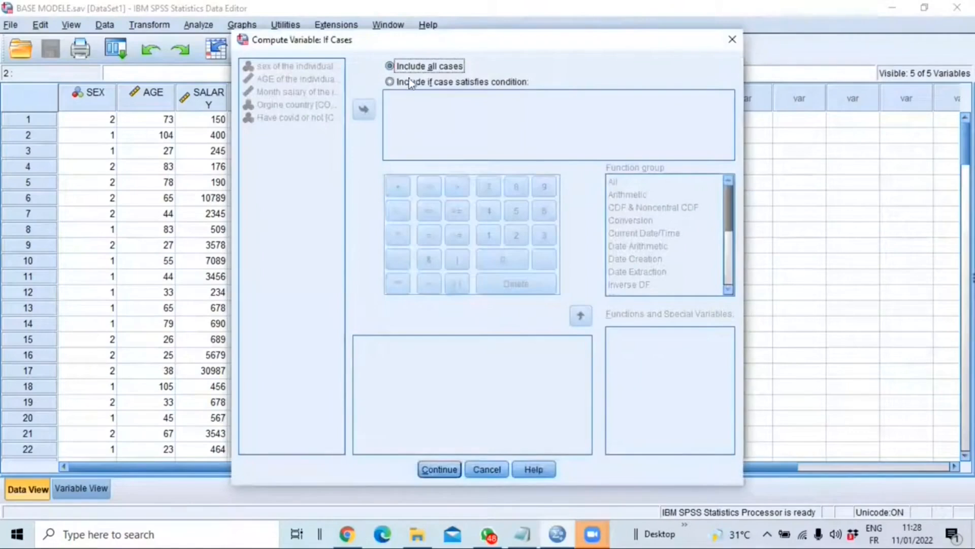
click(400, 84)
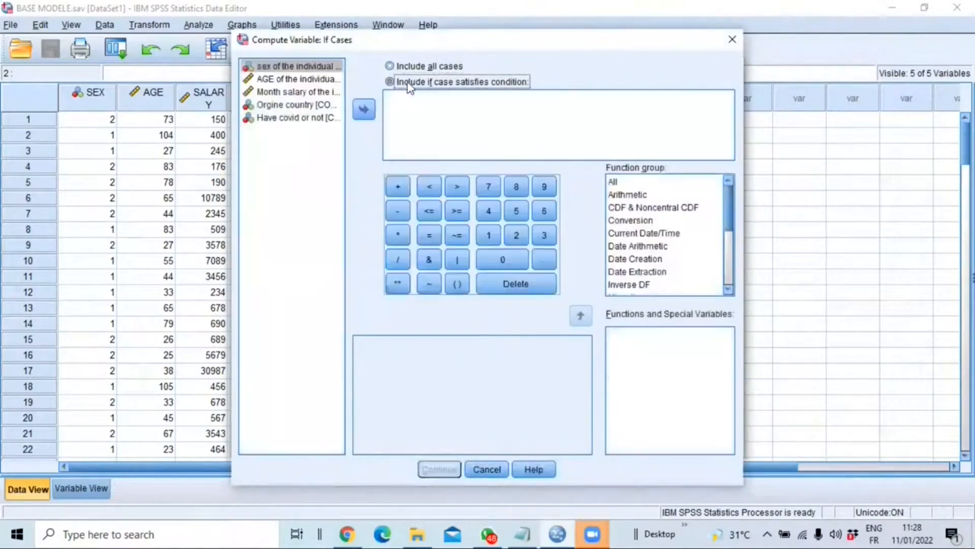
click(283, 80)
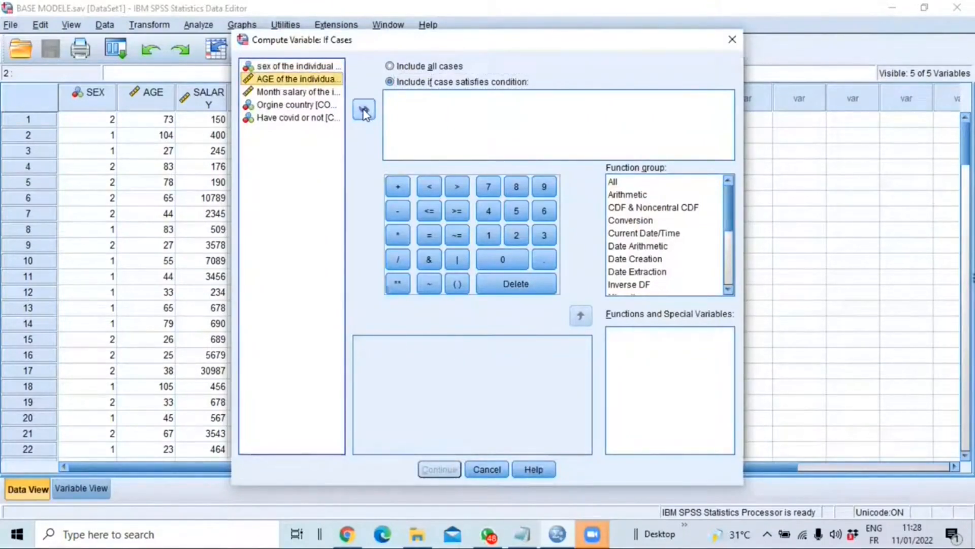
click(364, 111)
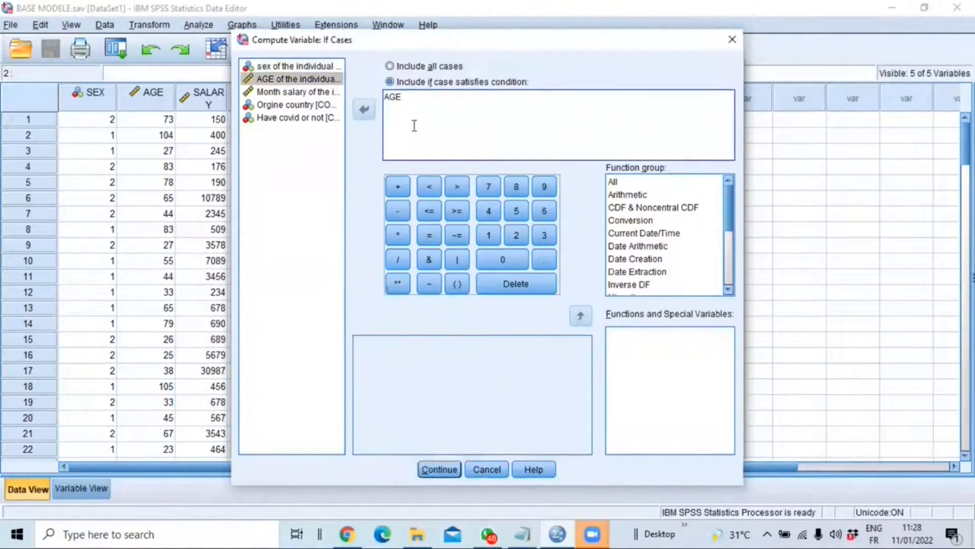
click(433, 186)
click(489, 211)
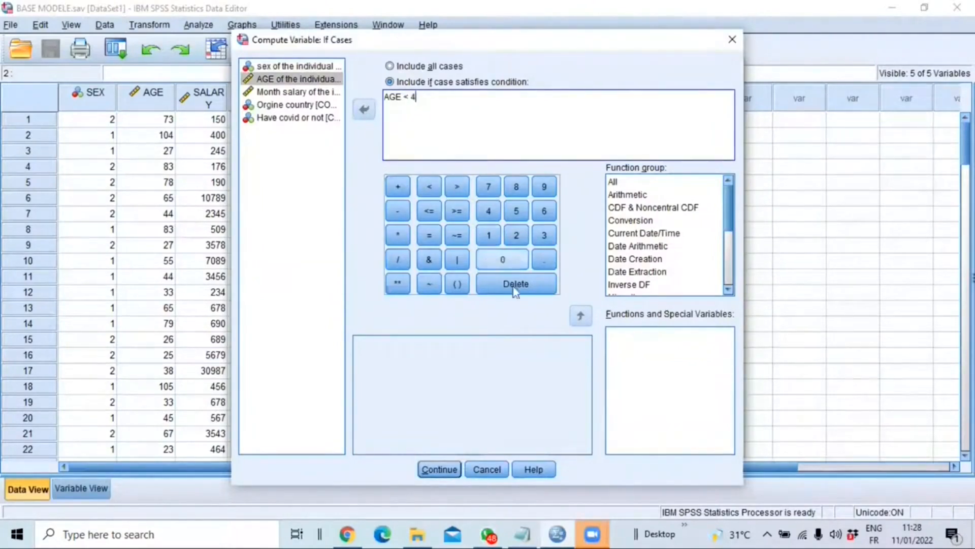
click(504, 260)
click(439, 469)
click(408, 441)
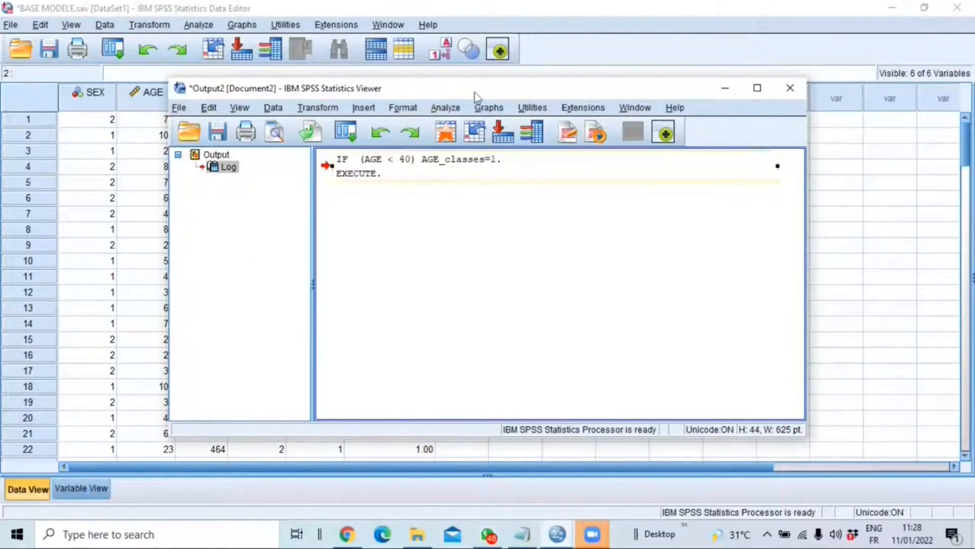
click(203, 25)
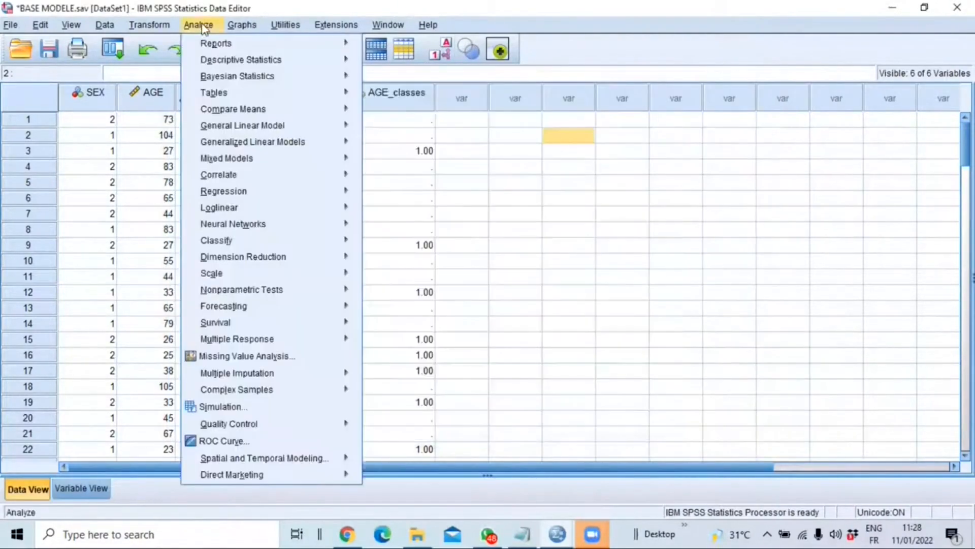
Reopen the Compute Variable setup for AGE_classes and change its numeric expression to 2
mouse_move(150, 25)
click(168, 45)
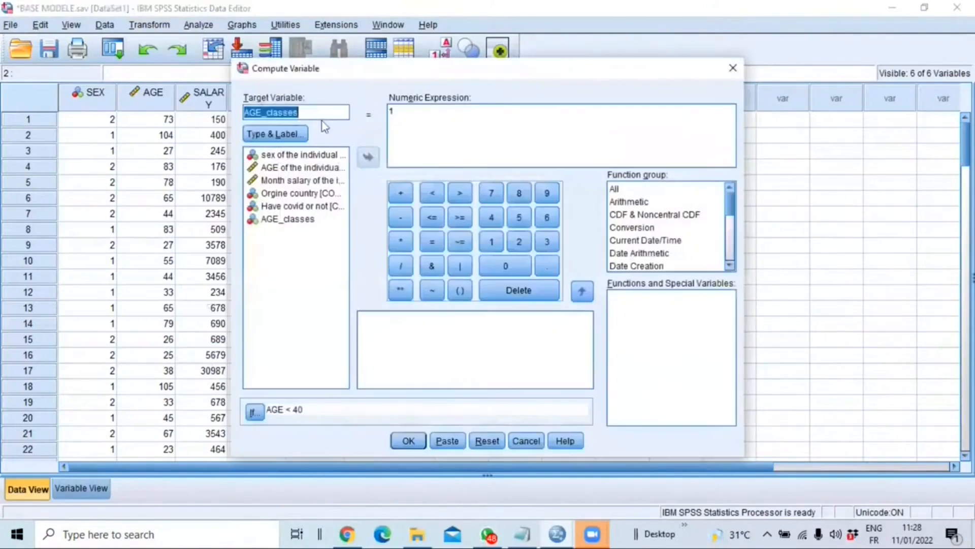
click(261, 111)
click(404, 108)
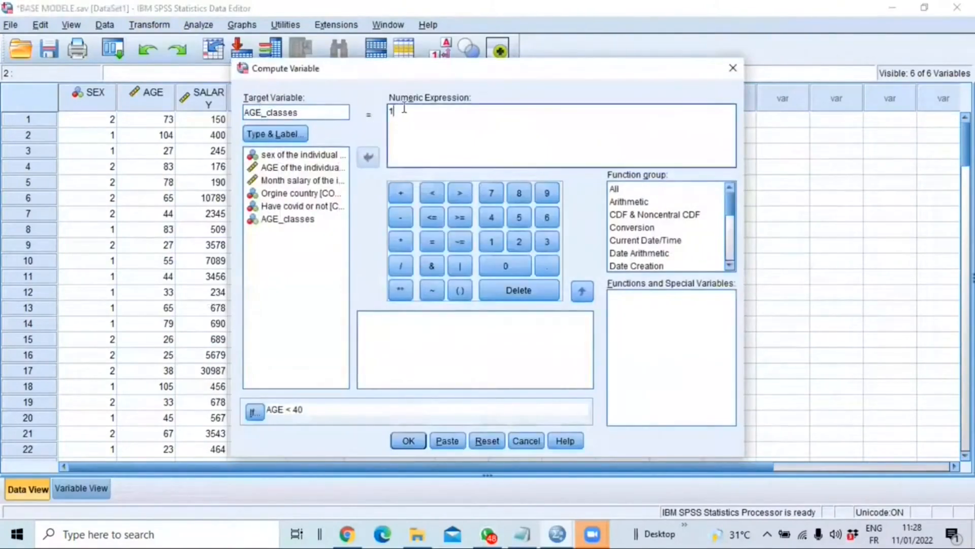
key(BackSpace)
text(2)
Restrict the computation to cases satisfying AGE >= 40 and AGE < 60, and run it on the existing variable
click(254, 412)
click(411, 98)
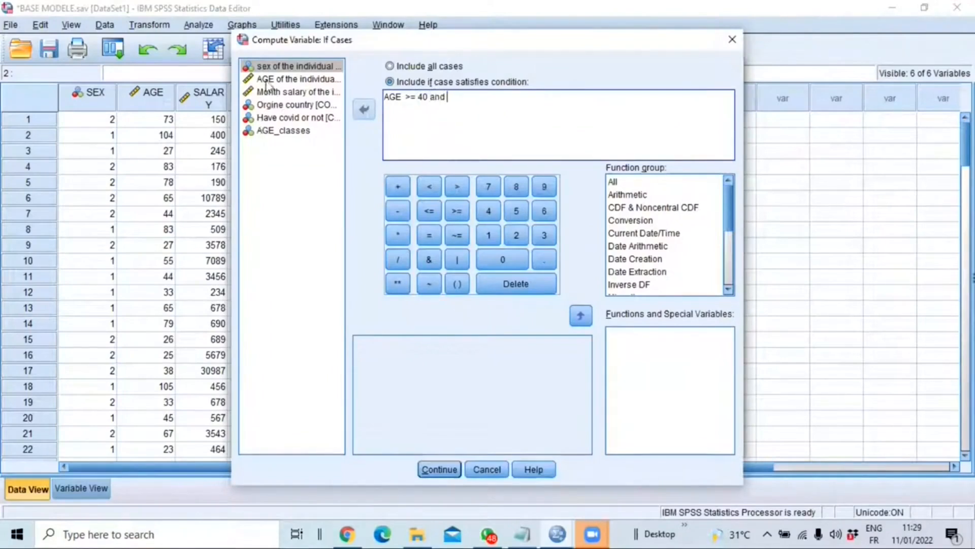
click(294, 79)
click(364, 109)
click(428, 187)
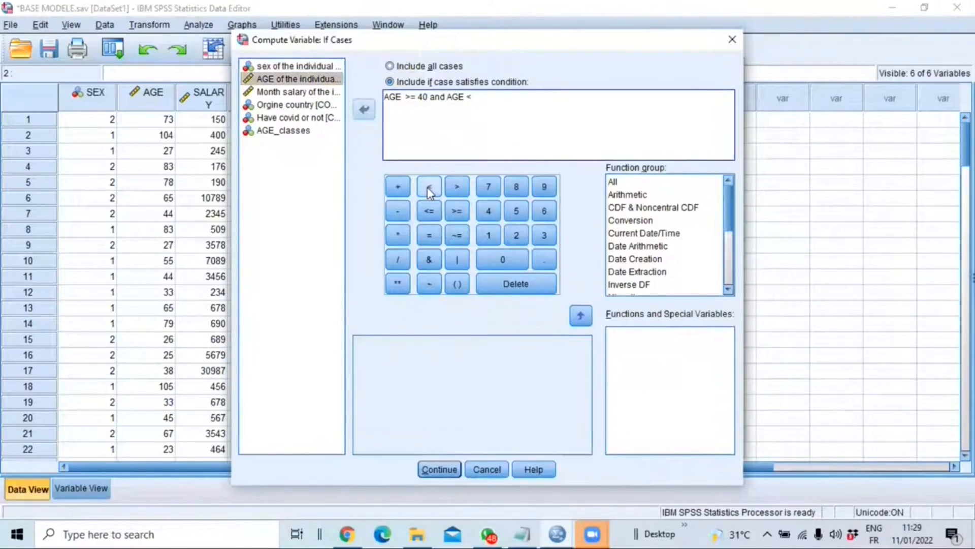
text(60)
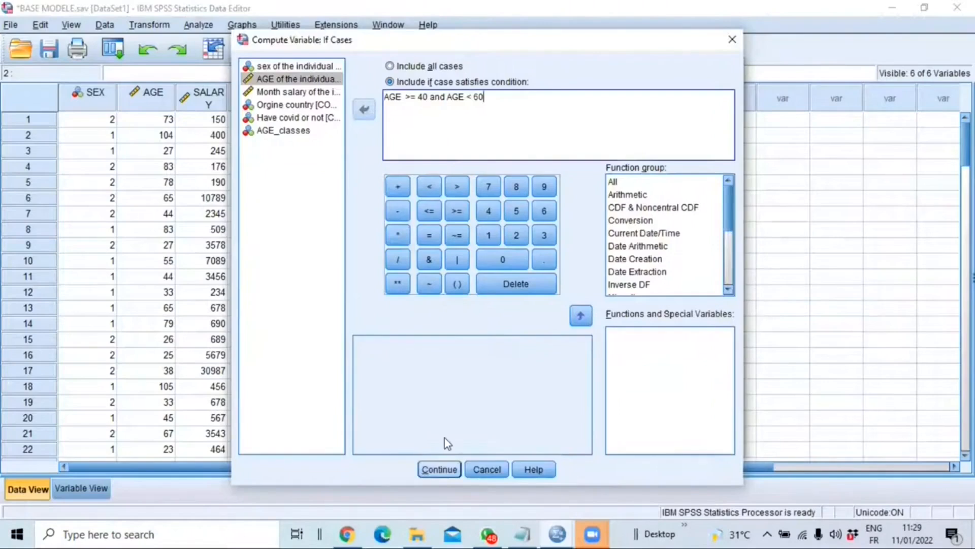
click(439, 469)
click(408, 441)
click(463, 279)
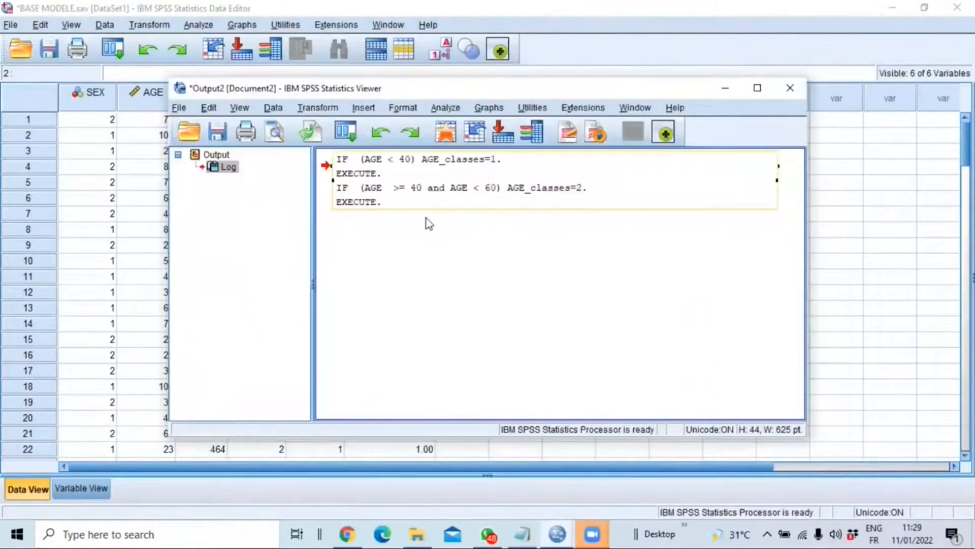
Start another AGE_classes computation with the numeric expression 3
click(154, 25)
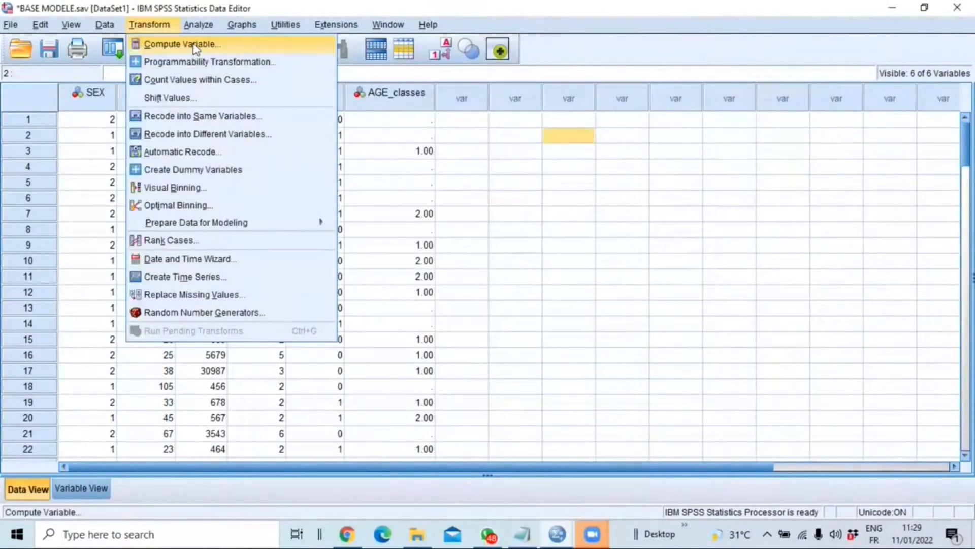
click(196, 47)
click(395, 116)
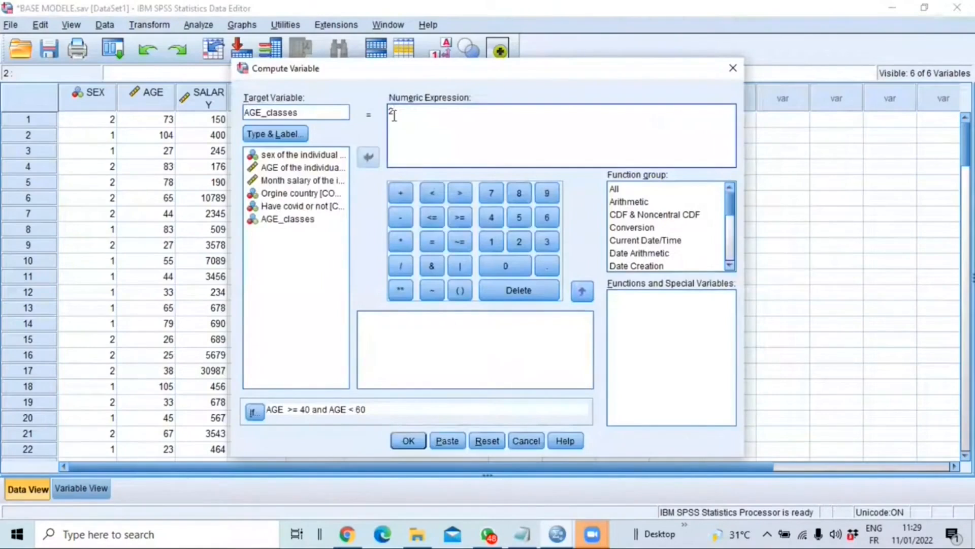
key(BackSpace)
text(3)
Set the case condition to AGE >= 60, run the computation on the existing variable and return to the dataset
click(255, 411)
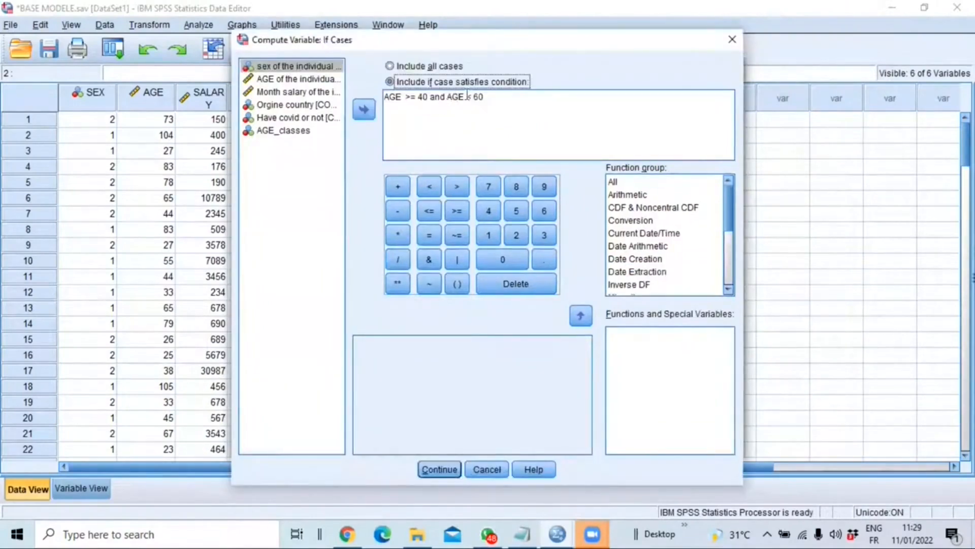
drag(484, 96, 434, 97)
key(BackSpace)
key(BackSpace)
key(BackSpace)
key(BackSpace)
text(60)
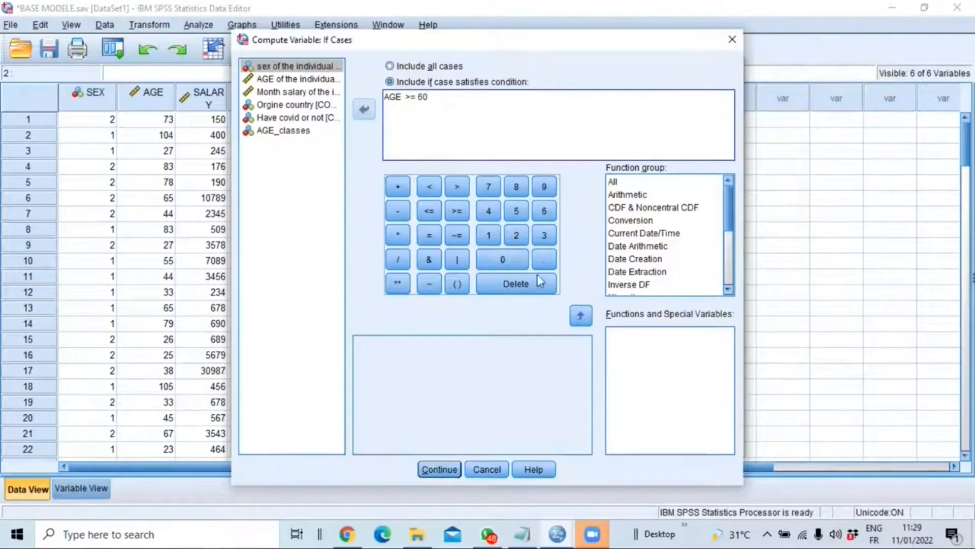
click(440, 468)
click(409, 441)
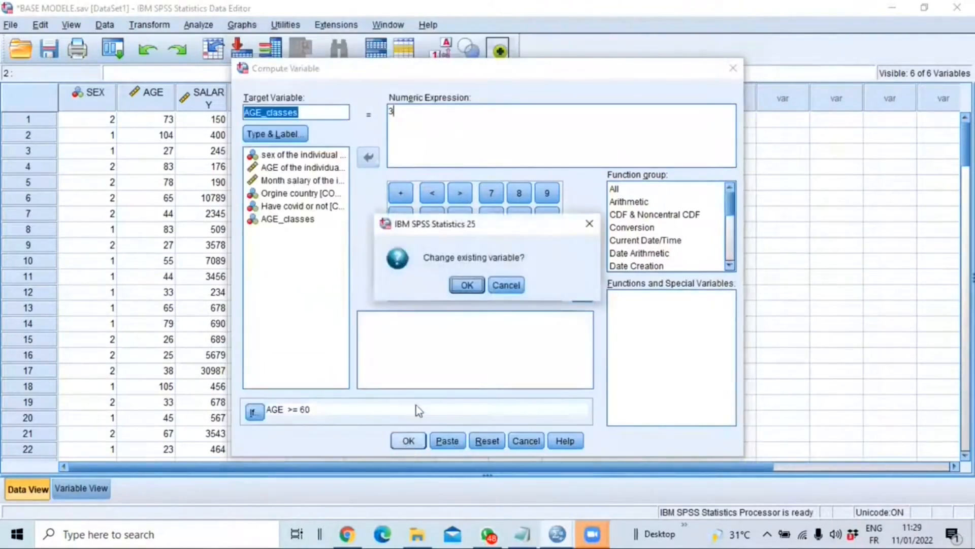
click(464, 284)
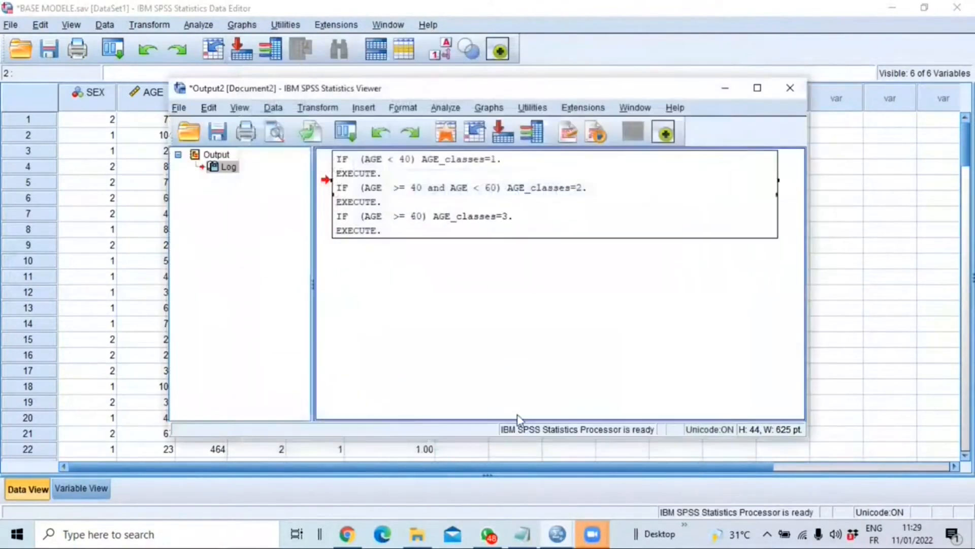
click(558, 534)
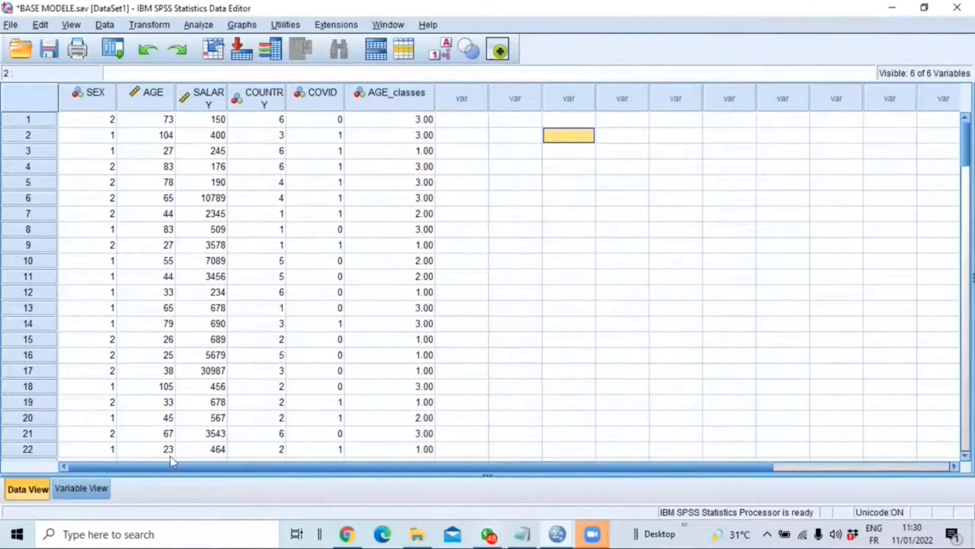
In the variable definitions, set AGE_classes to 0 decimals and a width of 1
click(92, 487)
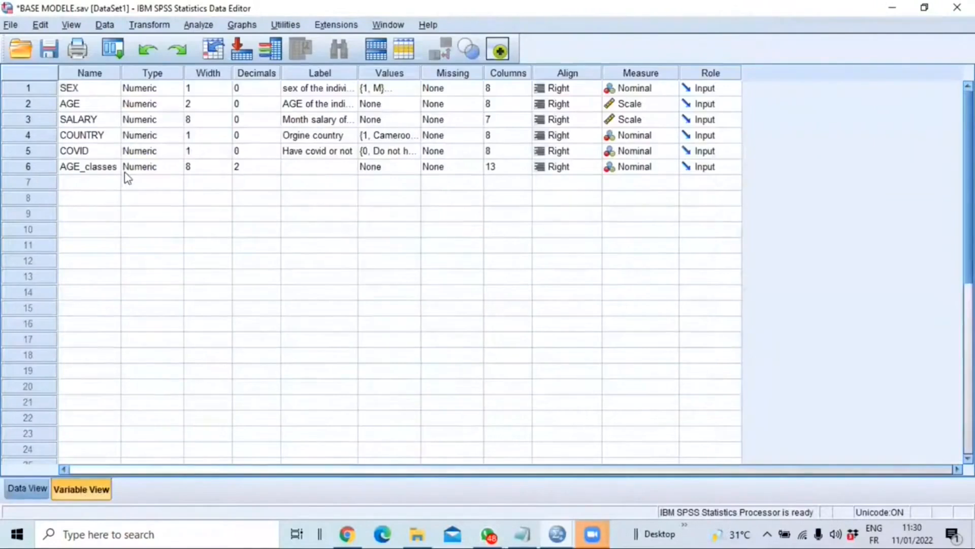
click(94, 168)
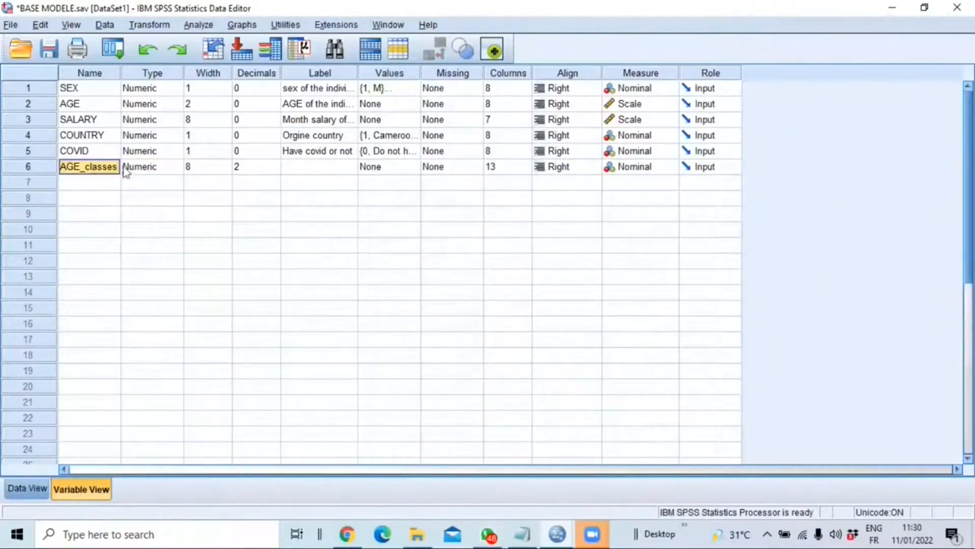
click(275, 171)
click(275, 171)
click(230, 170)
click(226, 171)
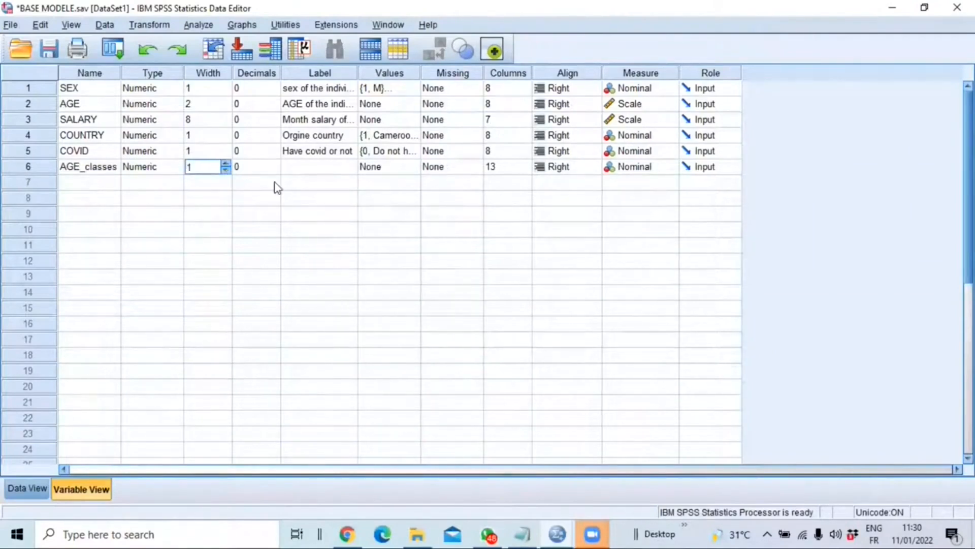
Give the AGE_classes variable the label "Age classes"
click(306, 168)
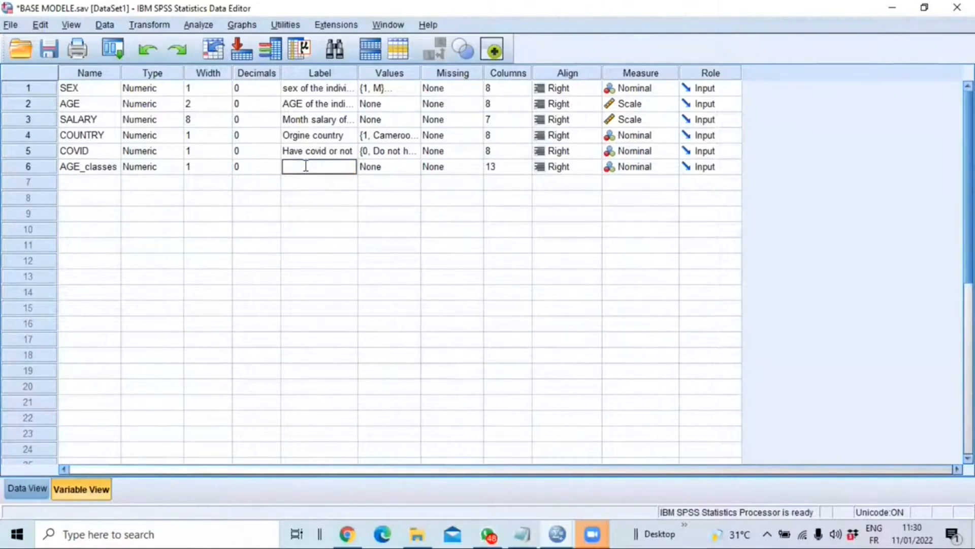
text(Age classes)
key(Return)
Add the value label 1 = "less than 40" to AGE_classes
click(416, 172)
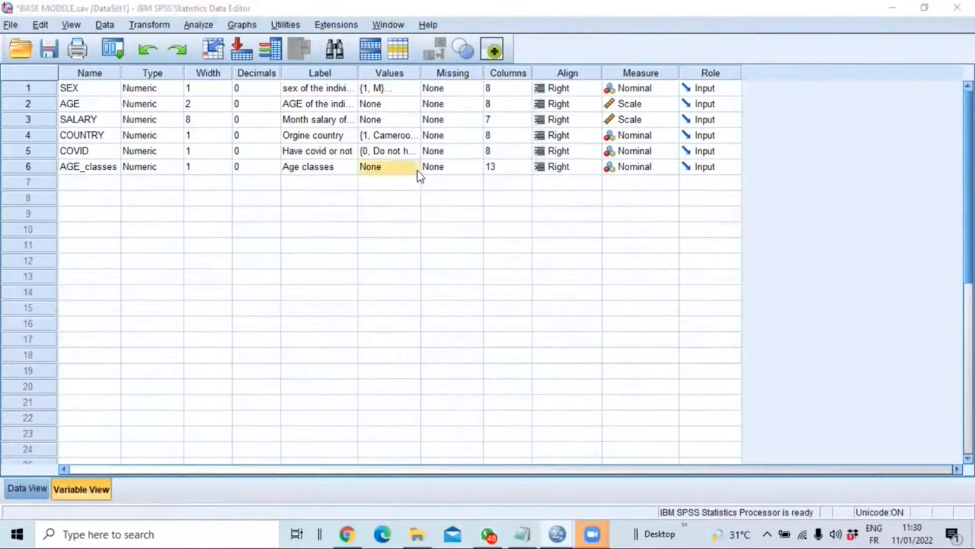
click(415, 167)
text(1)
click(384, 228)
text(less than 40)
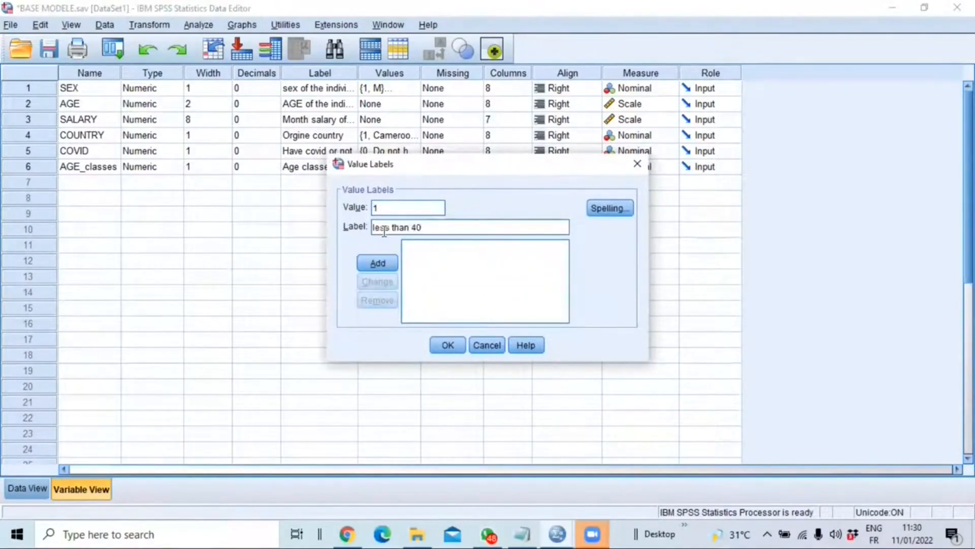
click(380, 265)
Add the AGE_classes value labels 2 = "Betwin '40 to 59" and 3 = "More than 6O", and apply them
text(2)
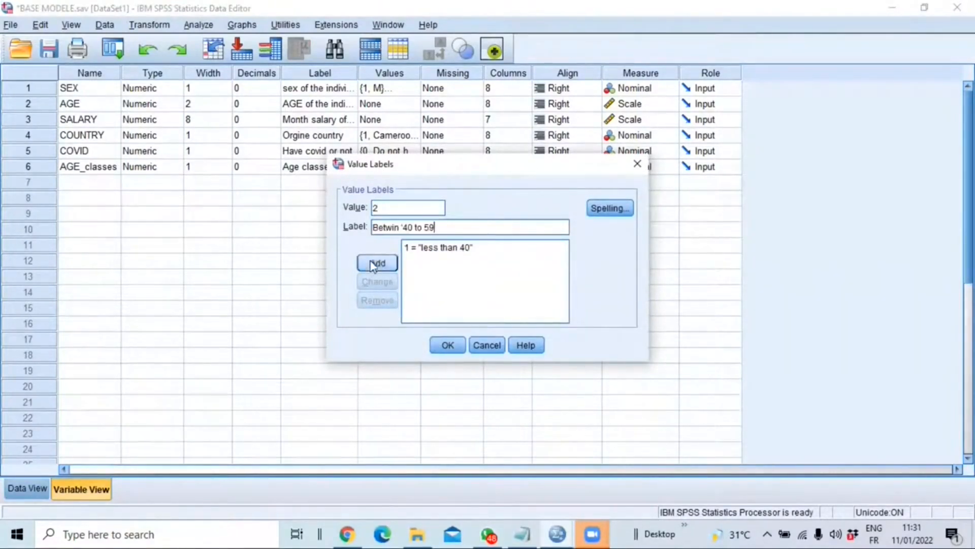
click(378, 262)
text(3)
click(393, 227)
text(MO)
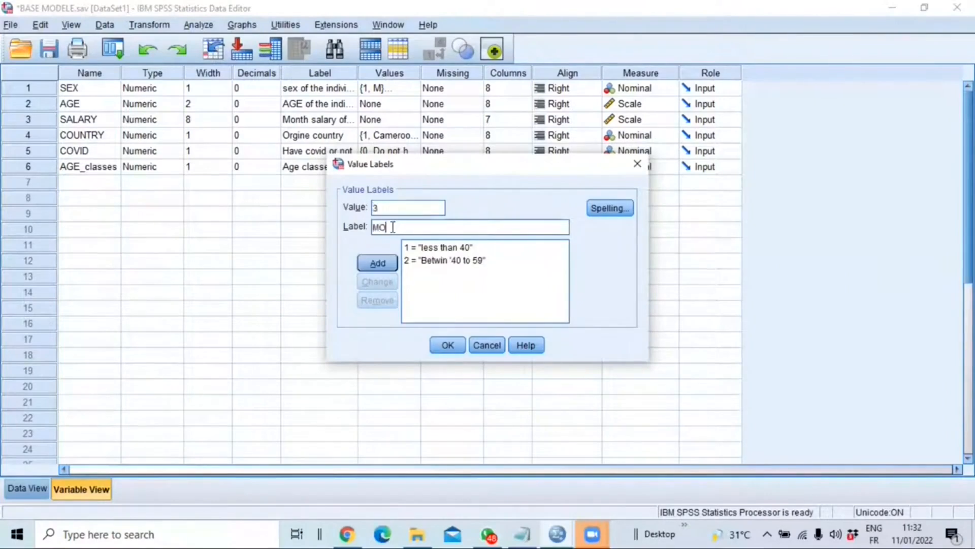
click(377, 262)
click(448, 345)
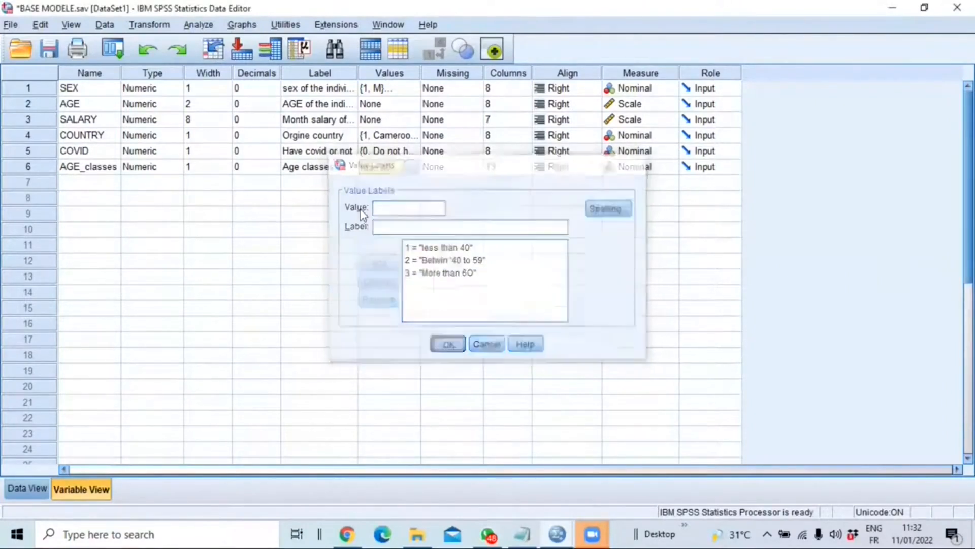
Return to the data and run a Frequencies analysis with a frequency table for Age classes
click(26, 489)
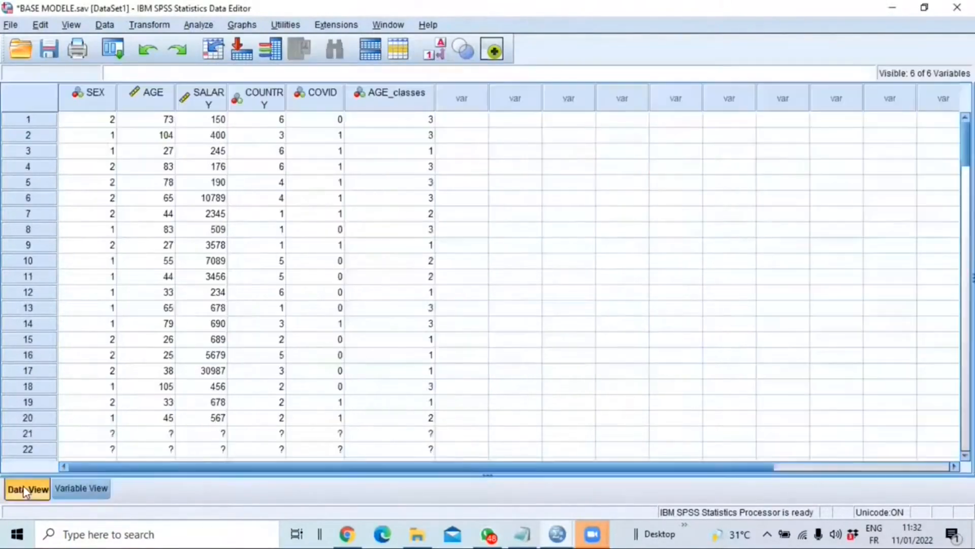
click(206, 28)
mouse_move(221, 61)
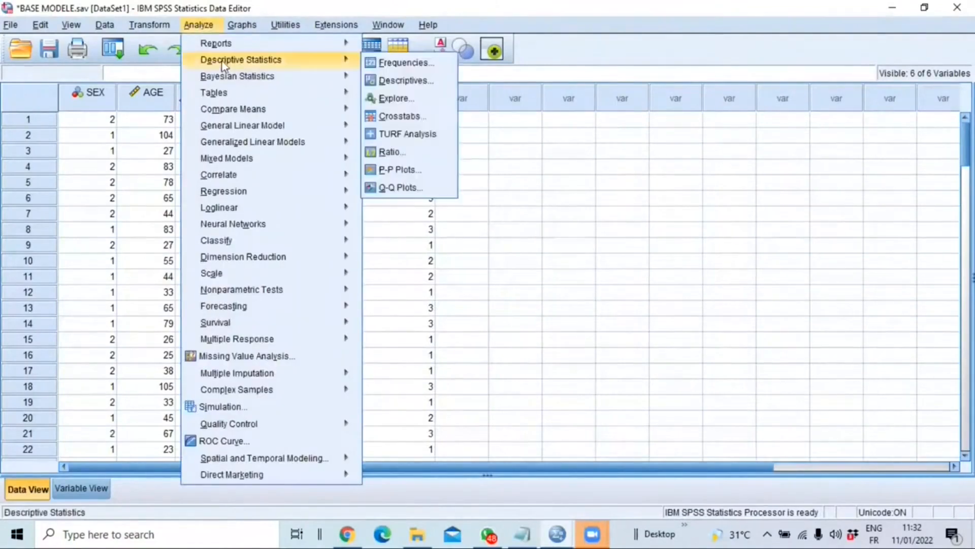
click(401, 63)
click(370, 270)
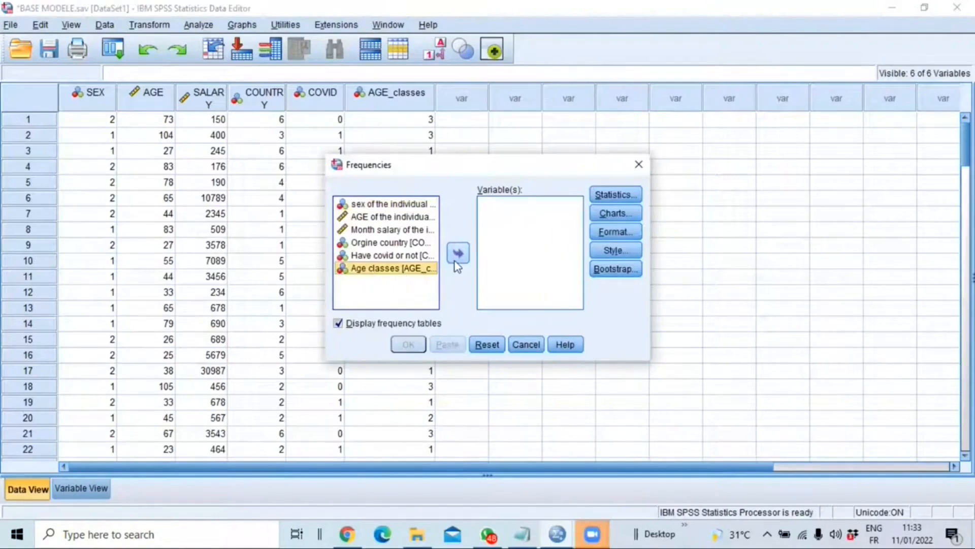
click(458, 254)
click(409, 344)
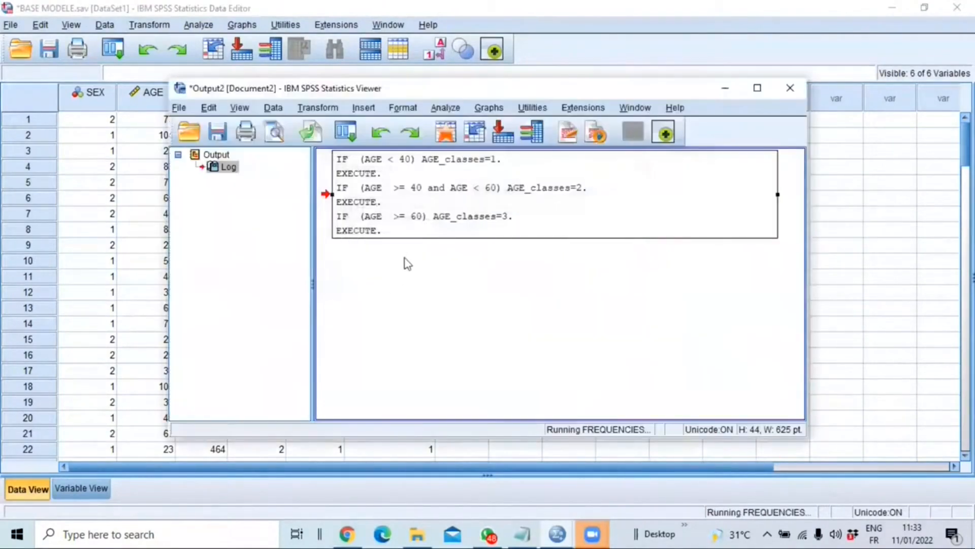
Maximize the output window and examine the frequencies, percentages and cumulative percentages of the Age classes table
click(757, 88)
drag(362, 382, 360, 430)
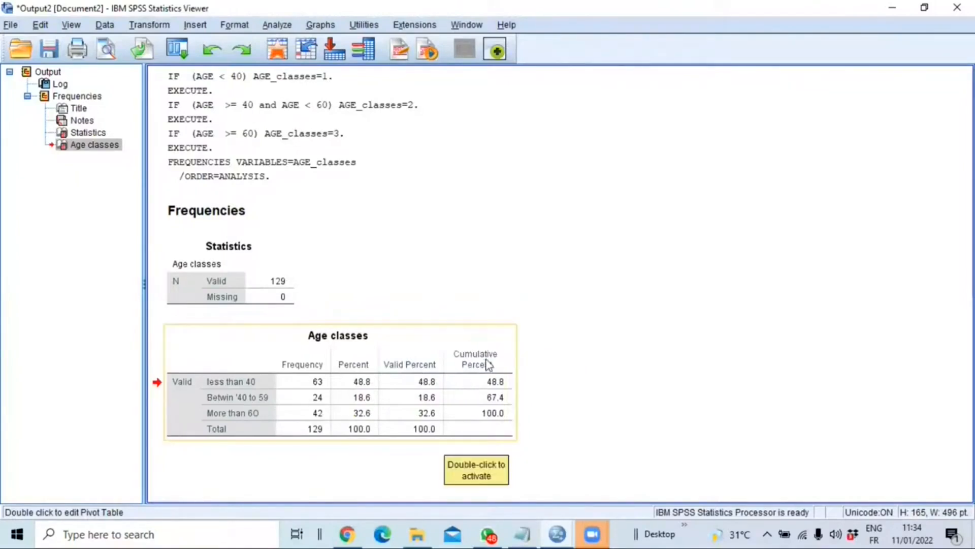
drag(489, 426, 461, 438)
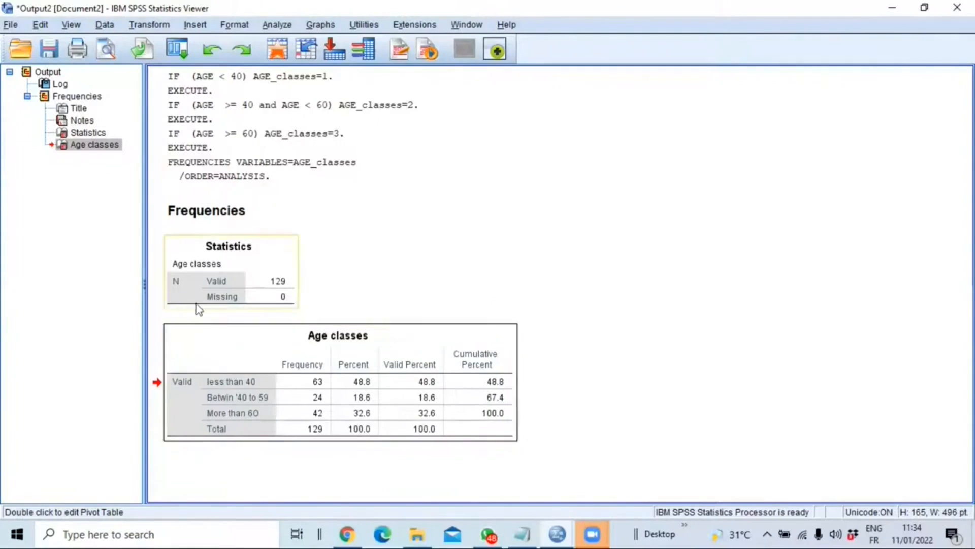
drag(386, 405, 407, 438)
drag(293, 396, 427, 381)
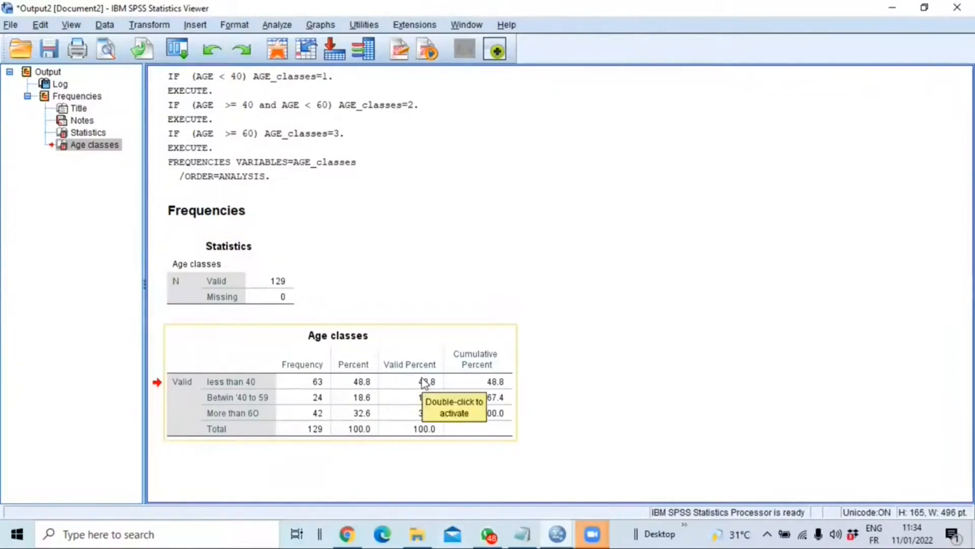
Set up a Crosstabs analysis with Age classes as the rows and Have covid or not as the columns
click(276, 25)
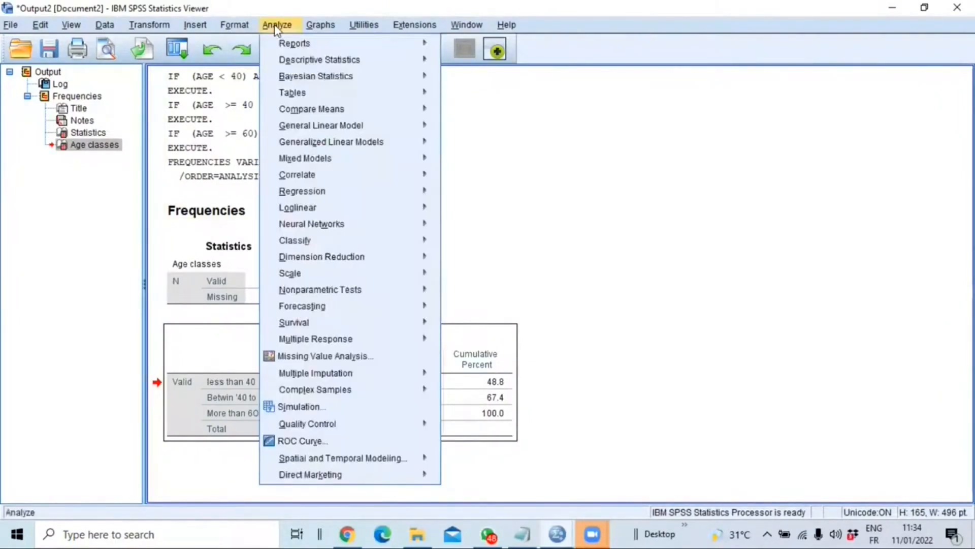
mouse_move(302, 61)
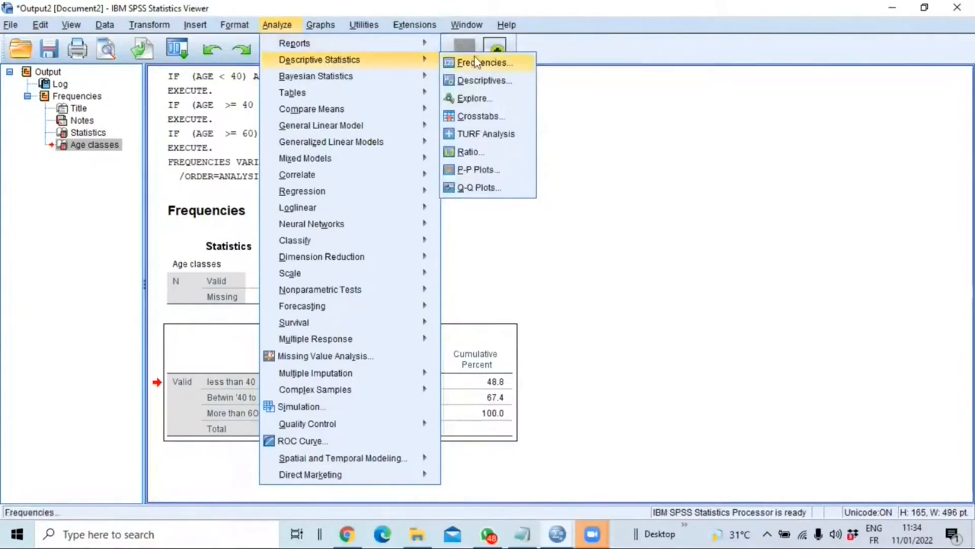
click(478, 117)
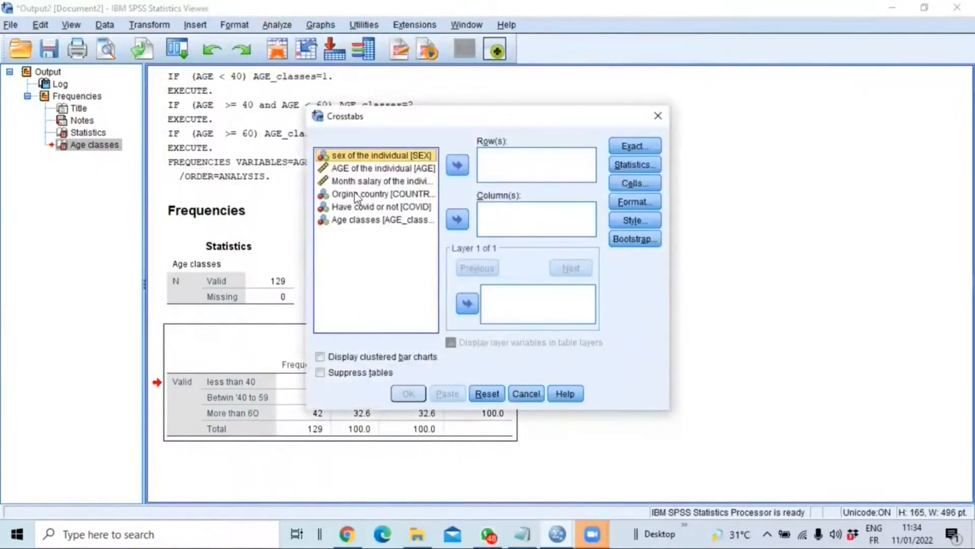
click(381, 220)
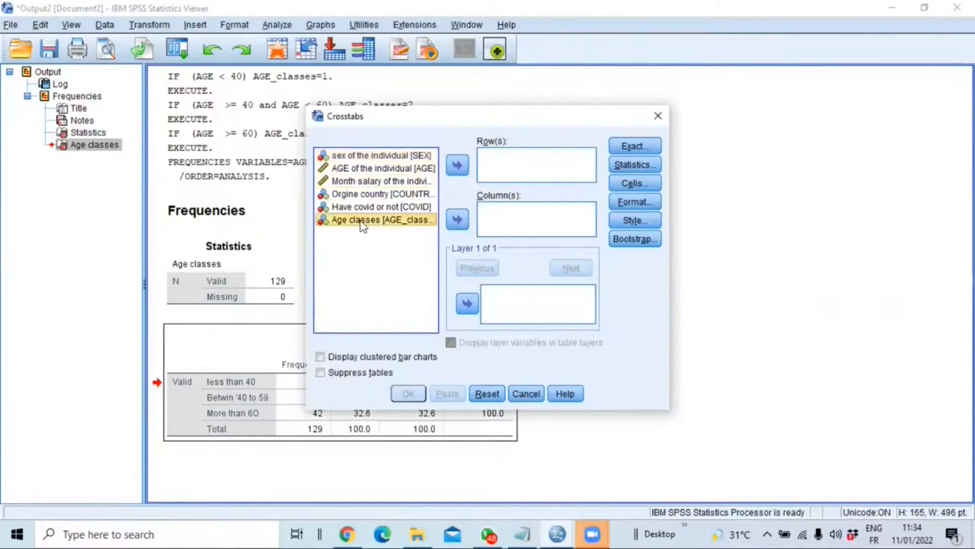
click(457, 165)
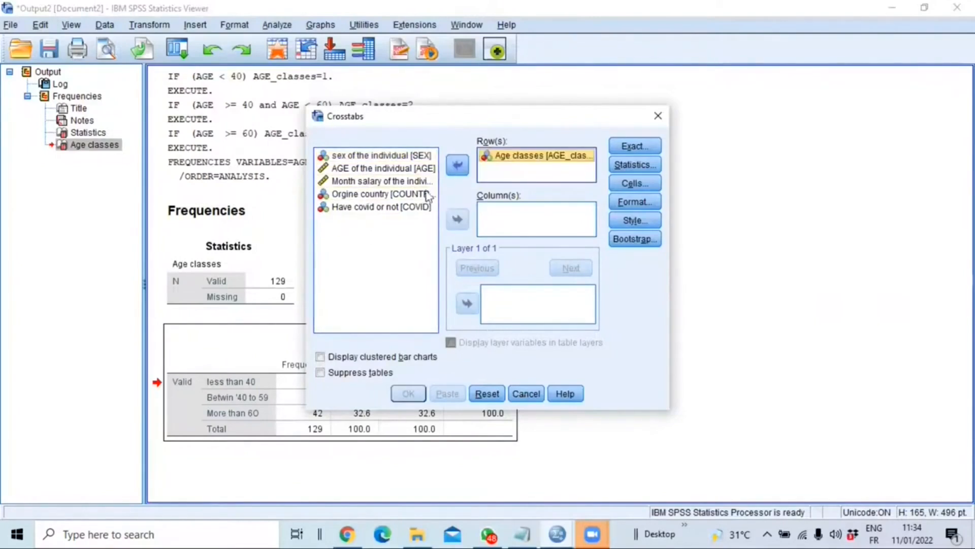
click(362, 207)
click(457, 218)
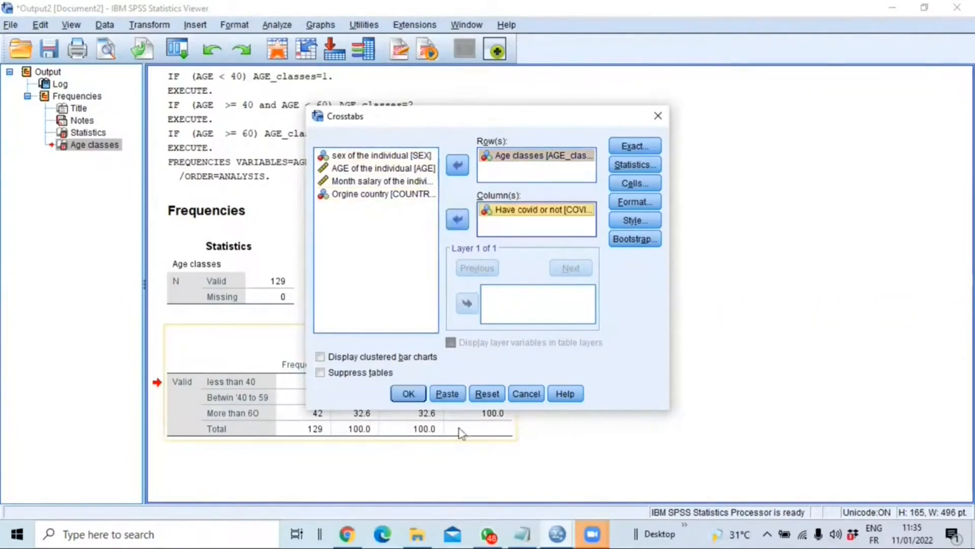
Run the crosstab of Age classes by Have covid or not, and rerun it with the Chi-square statistic included
click(408, 394)
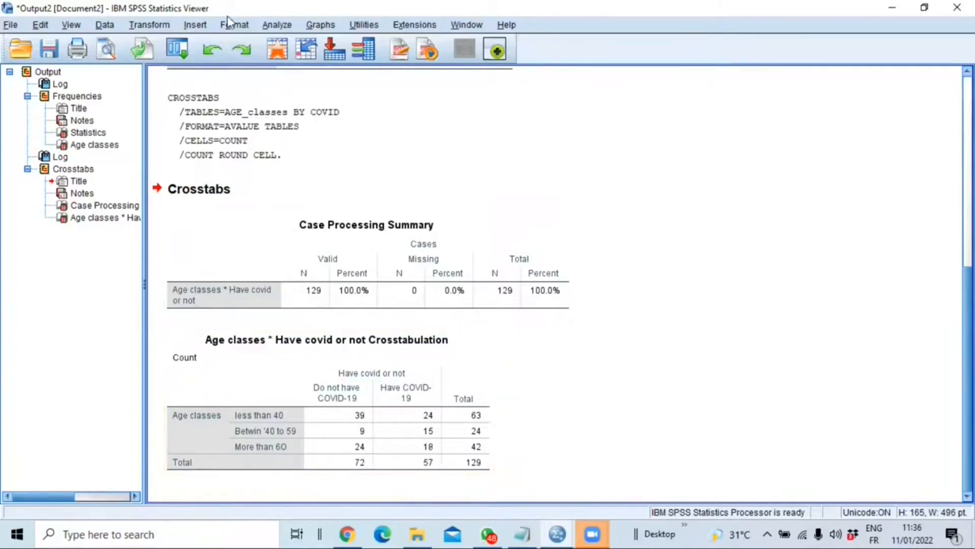
mouse_move(330, 60)
click(467, 117)
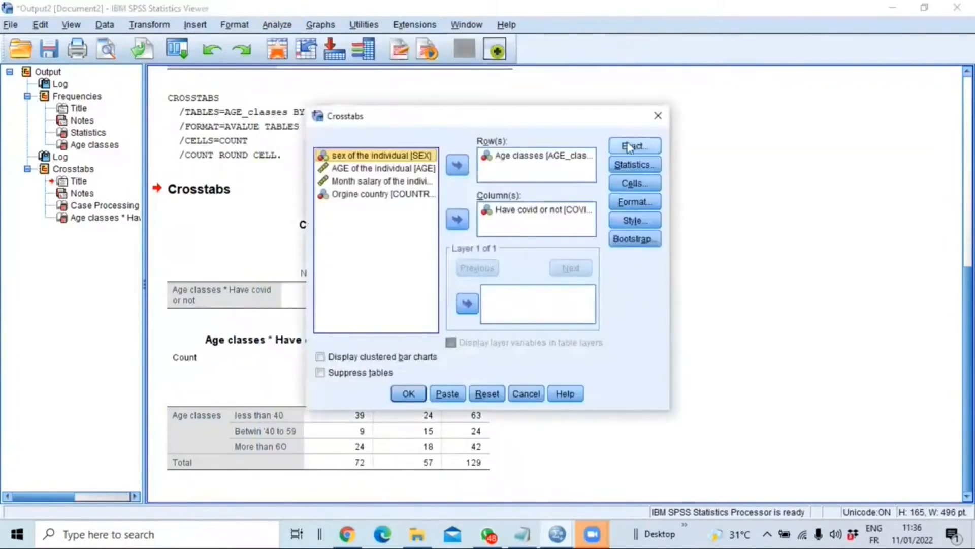
click(636, 165)
click(392, 168)
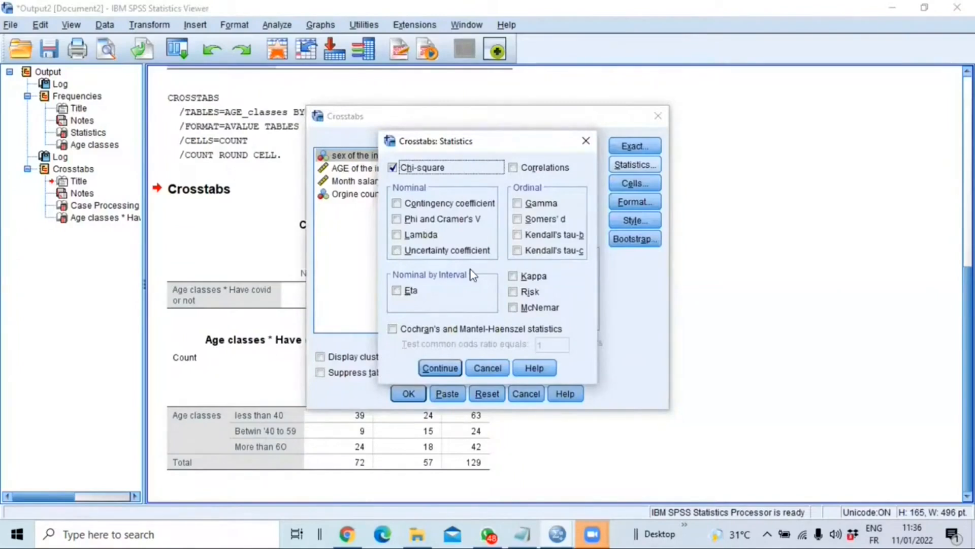
click(440, 368)
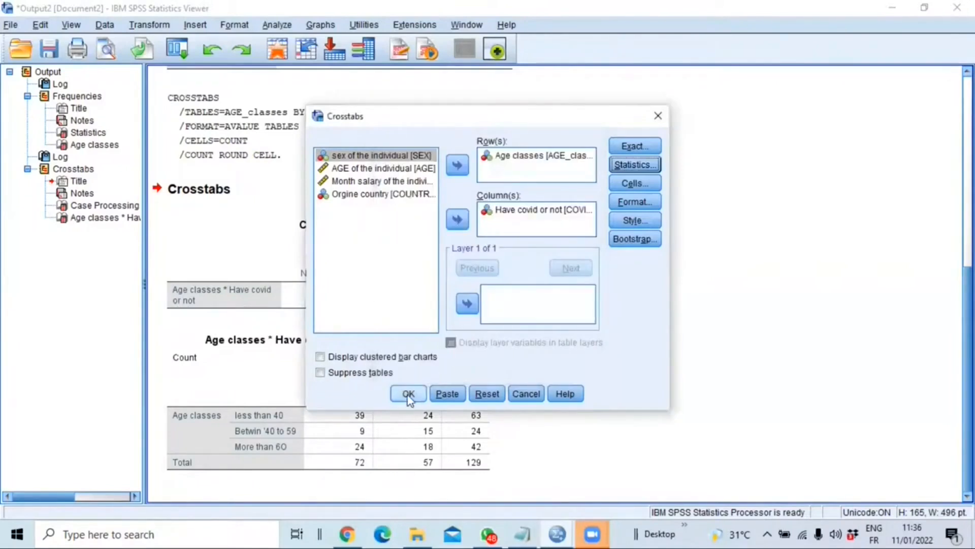
click(409, 395)
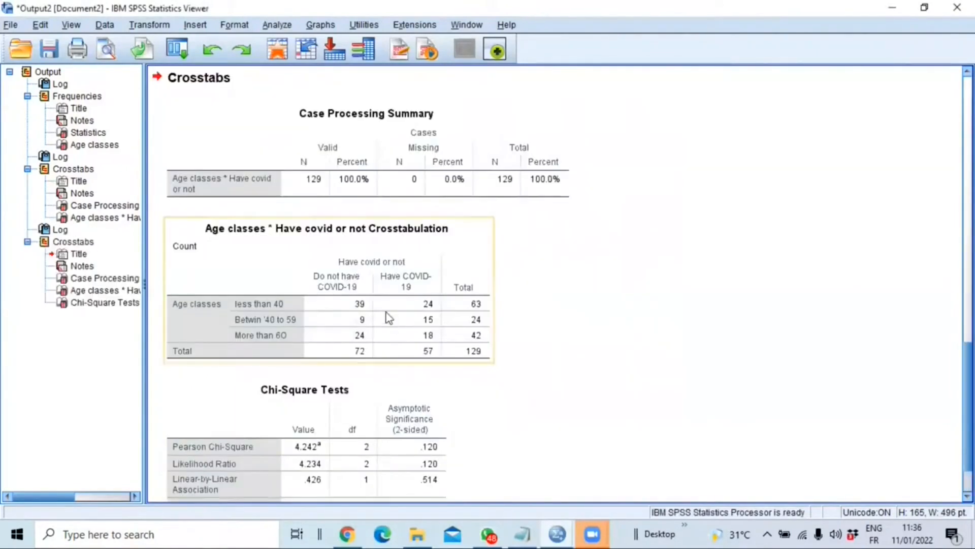
click(362, 237)
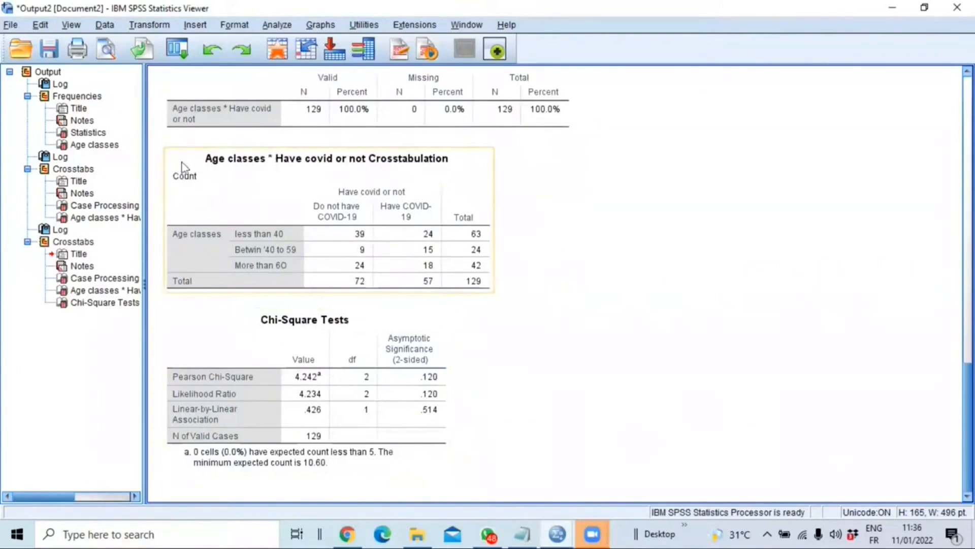
click(352, 363)
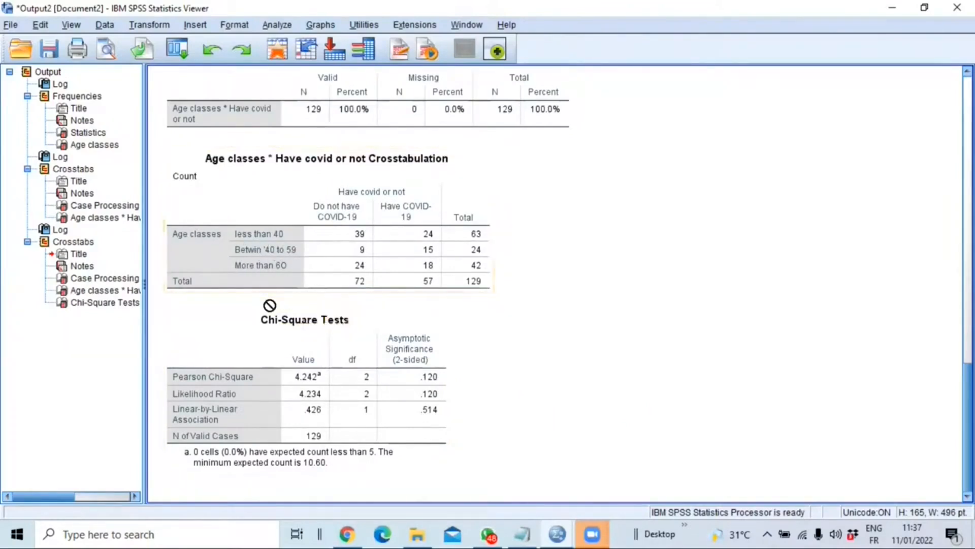
Run a linear regression with Month salary as the dependent variable and sex and AGE of the individual as the independents
click(277, 25)
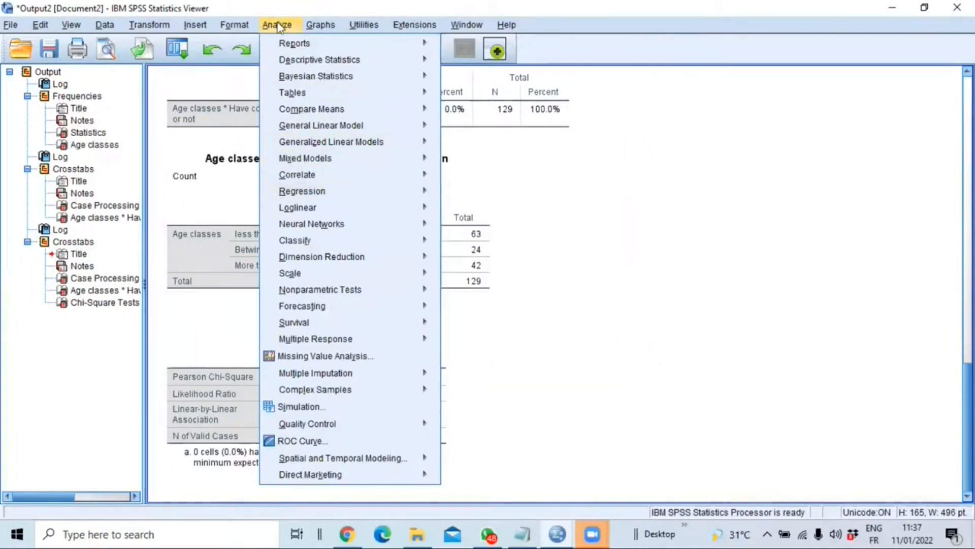
mouse_move(322, 196)
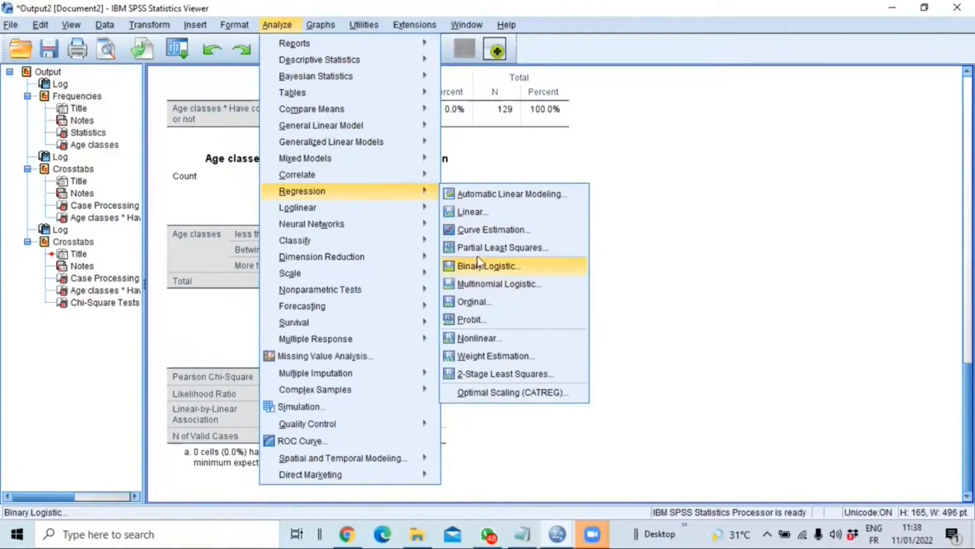
click(489, 215)
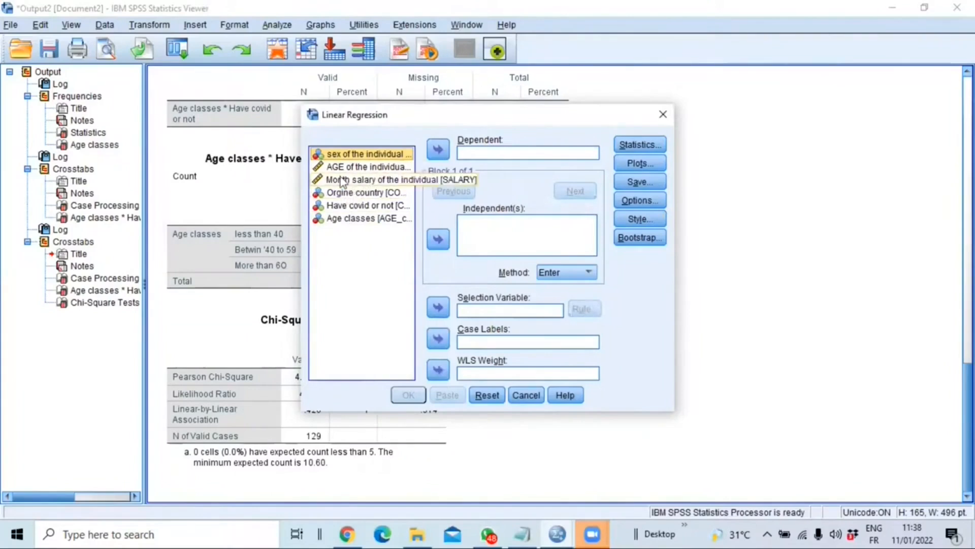
click(350, 179)
click(437, 150)
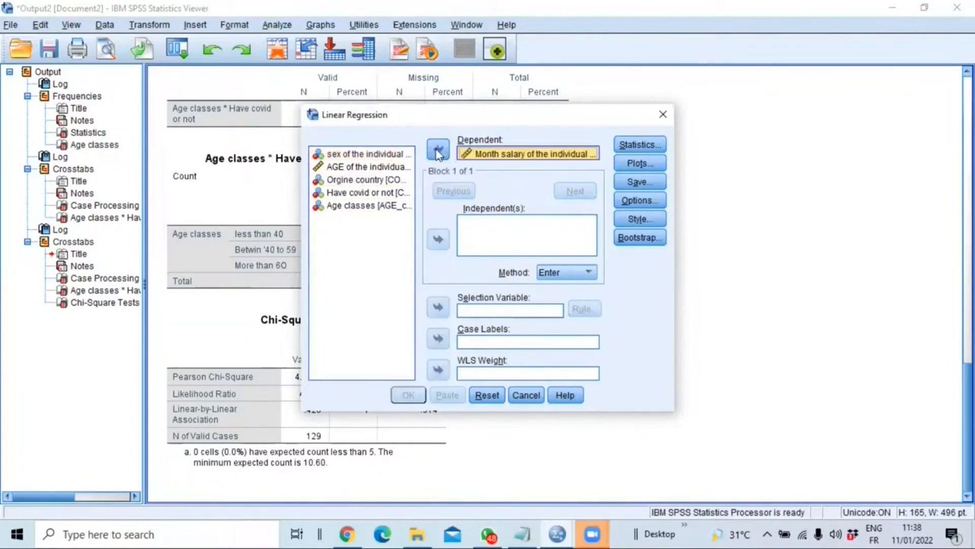
click(351, 155)
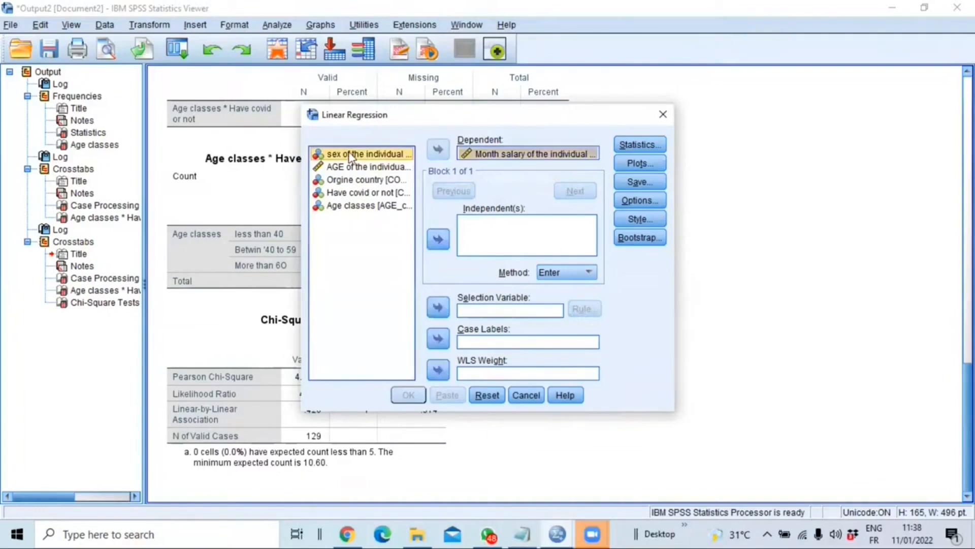
ctrl+click(345, 168)
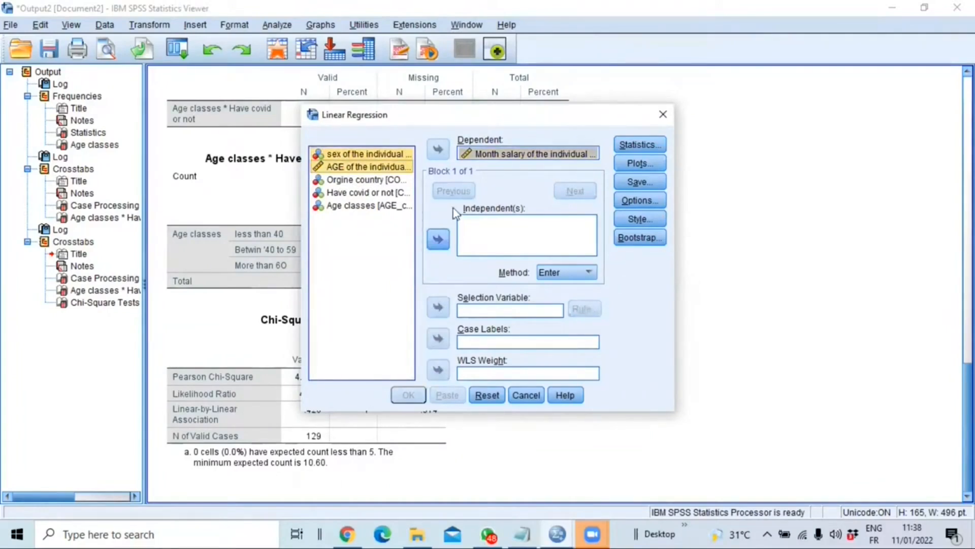
click(443, 245)
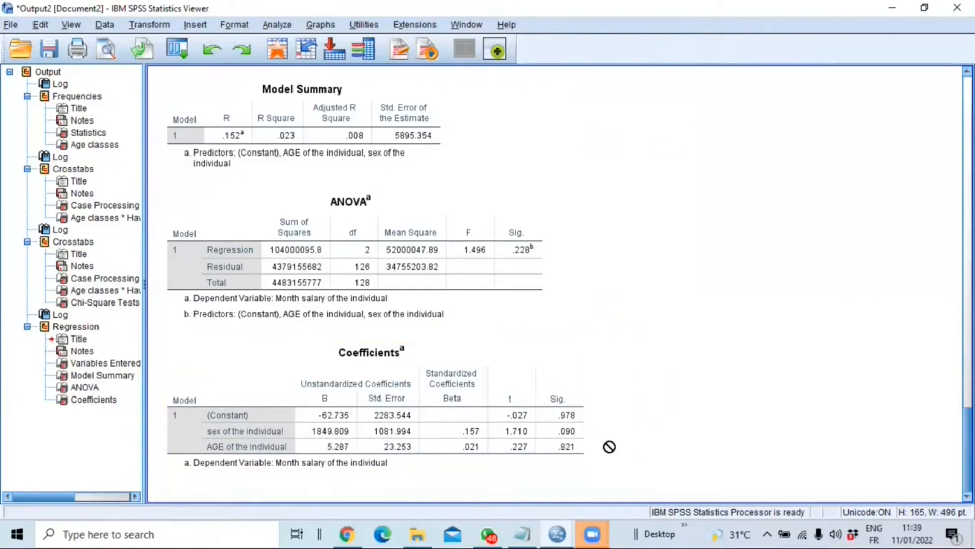
Set up a binary logistic regression with Have covid or not as the dependent variable and SEX, AGE and SALARY as covariates
click(277, 26)
mouse_move(279, 44)
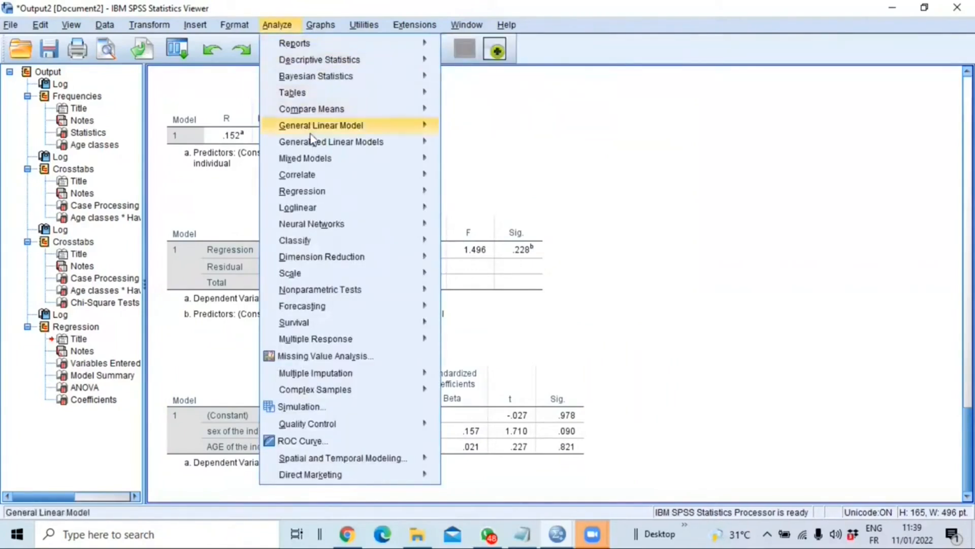
mouse_move(311, 122)
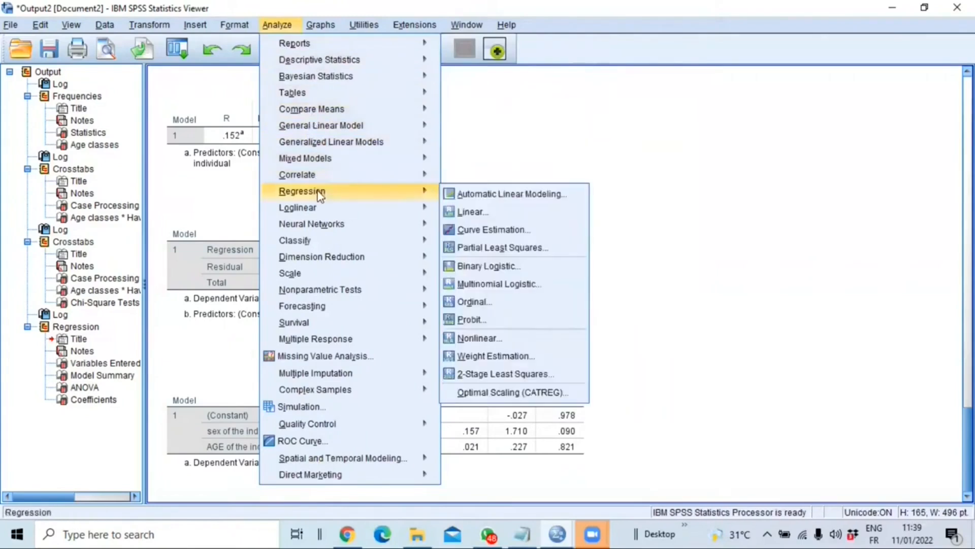
click(491, 267)
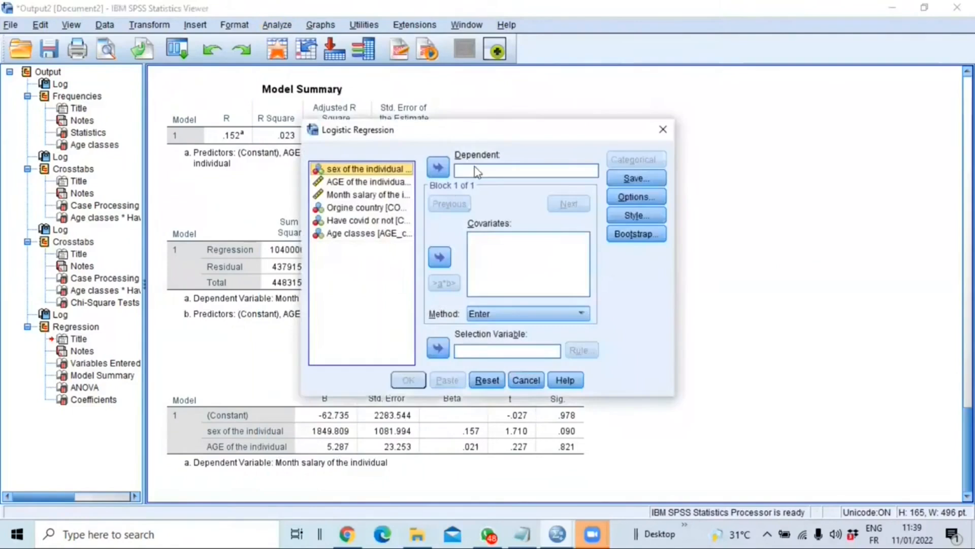
click(358, 221)
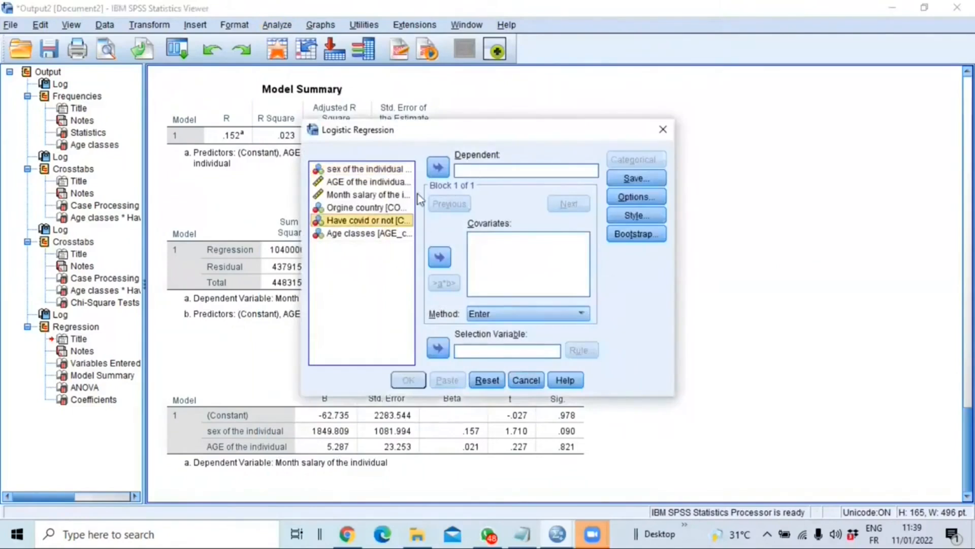
click(437, 169)
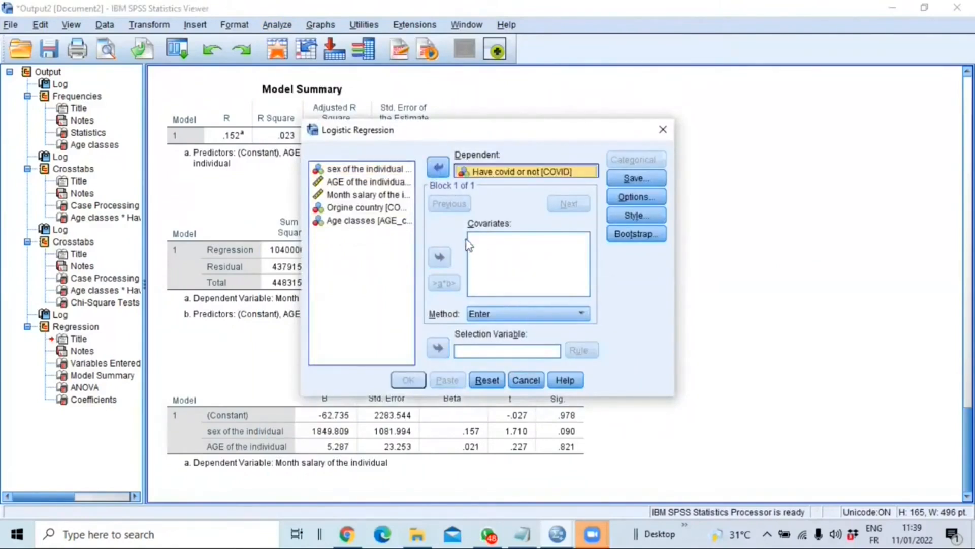
click(348, 175)
shift+click(351, 182)
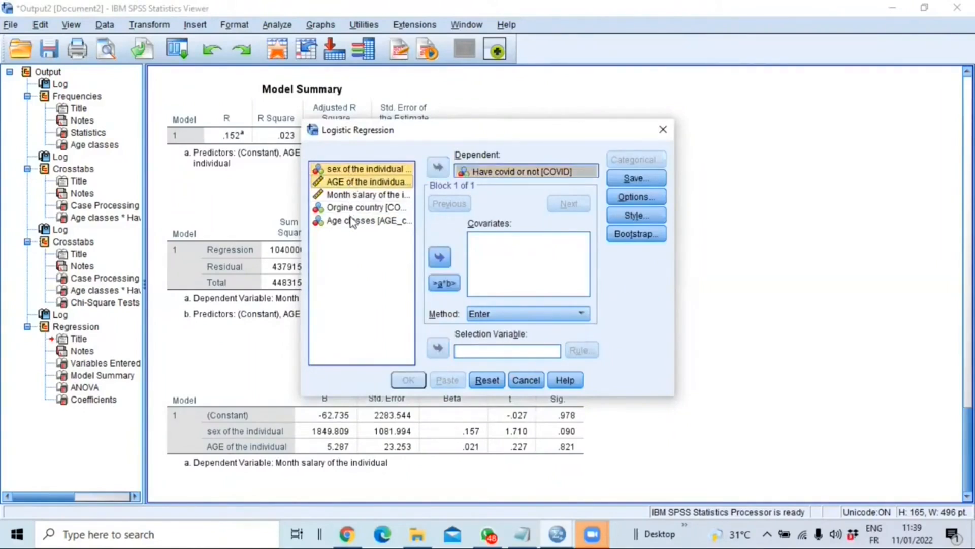
shift+click(354, 198)
click(440, 257)
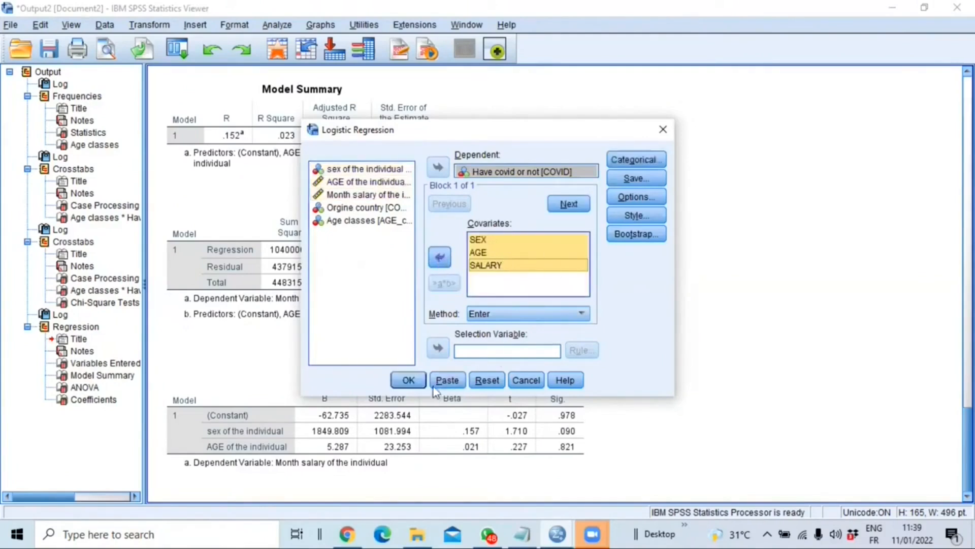
Define SEX as a categorical covariate with the Indicator contrast, and run the logistic regression
click(630, 160)
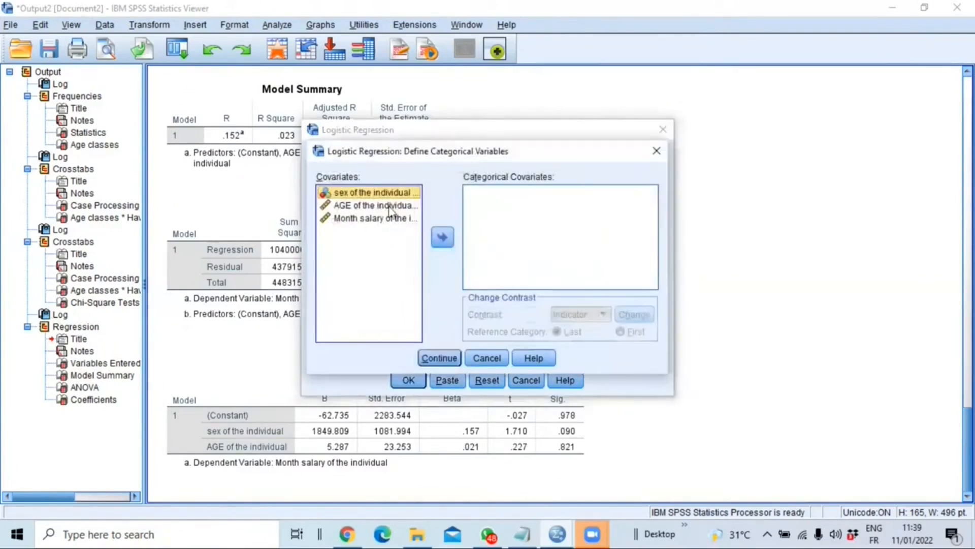
click(443, 243)
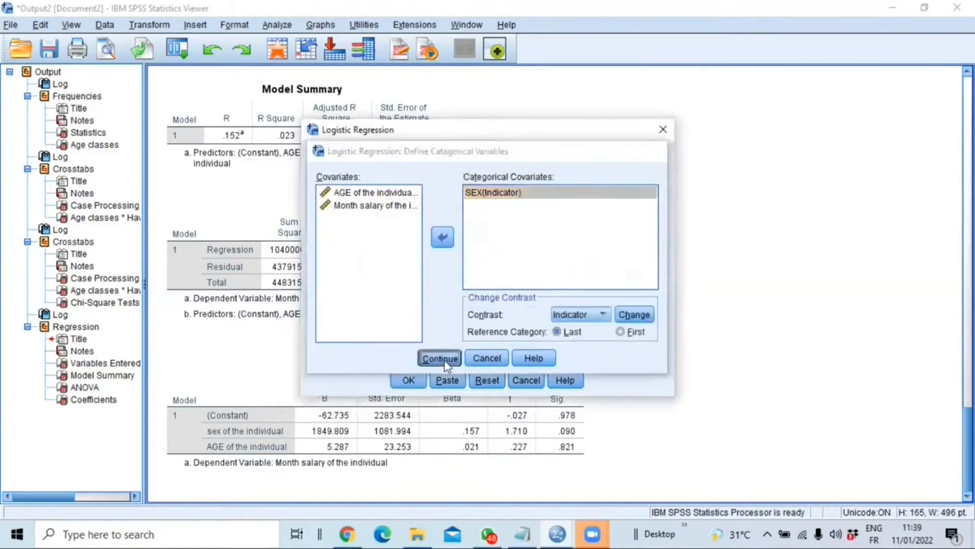
click(437, 358)
click(412, 385)
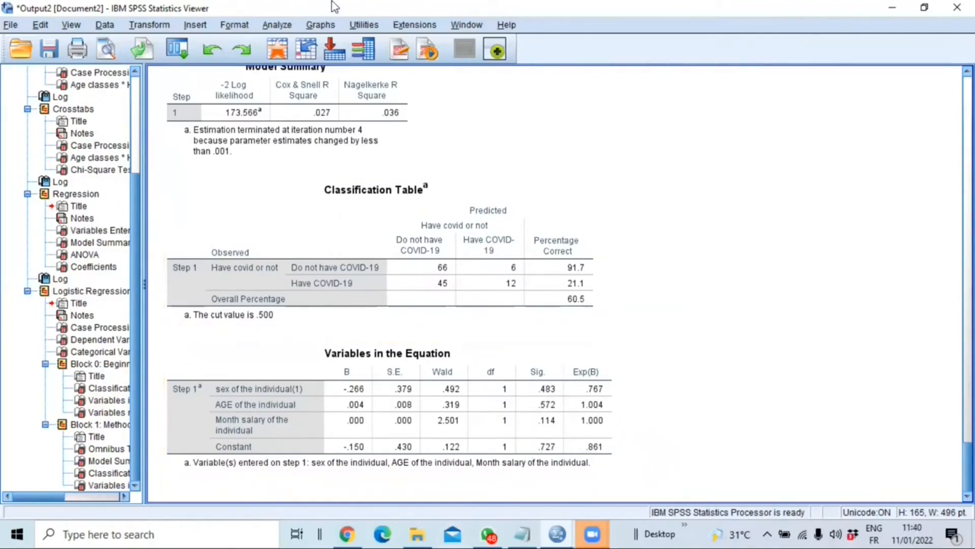
click(436, 273)
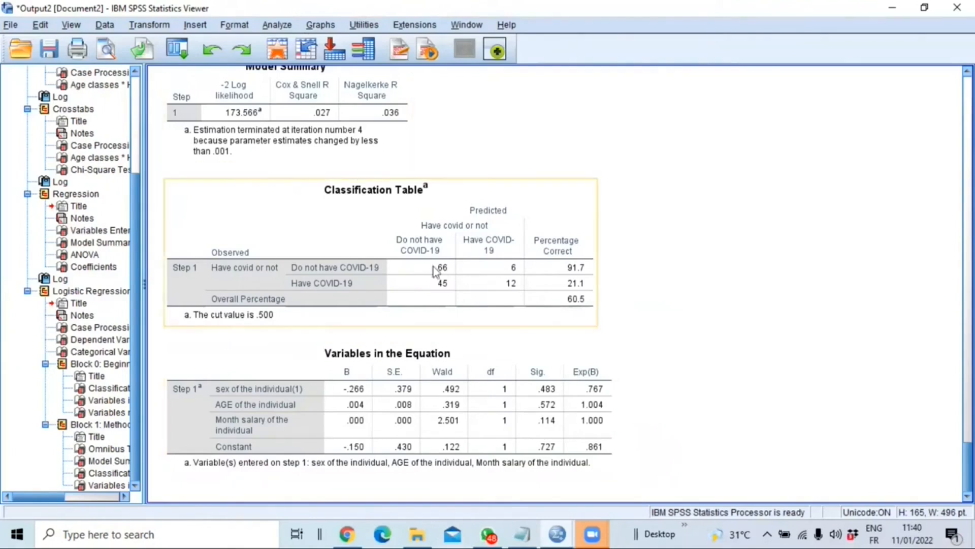